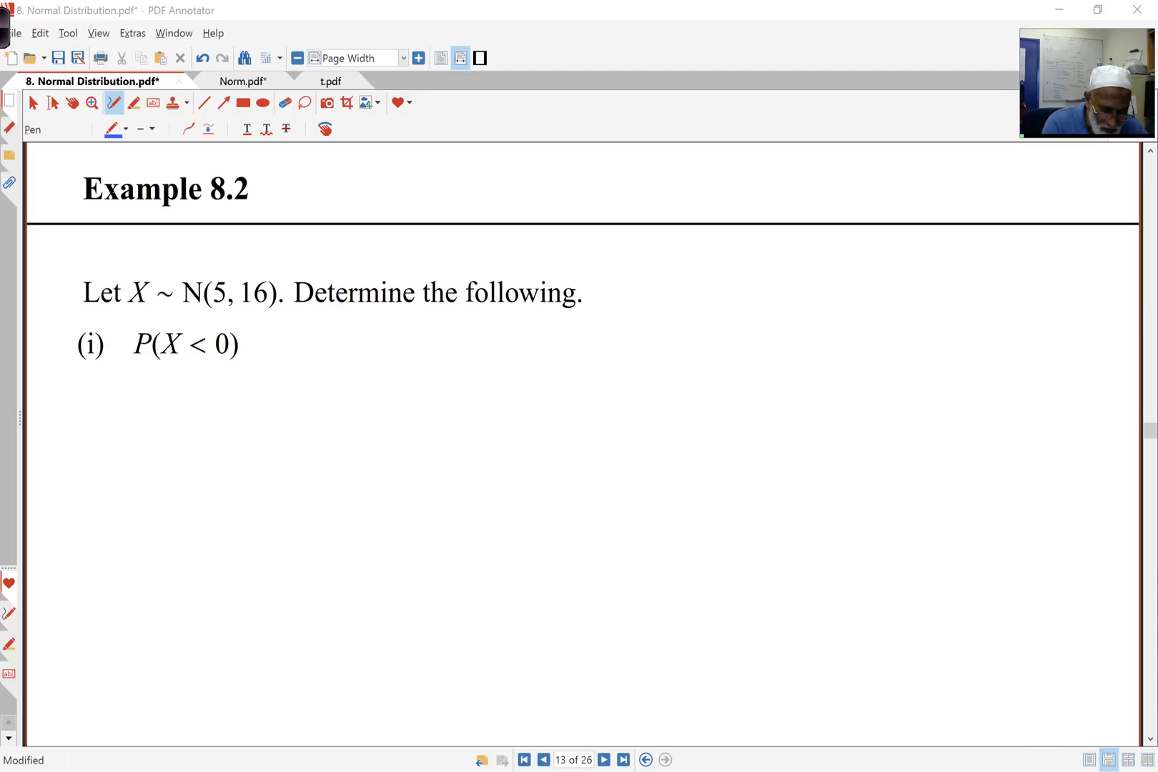
- Label μ above N(5, 16), draw a divider line, and write Z = (X−μ)/σ beside it
mouse_move(226, 254)
left_mouse_down()
mouse_move(224, 274)
mouse_move(223, 250)
mouse_move(321, 240)
left_mouse_up()
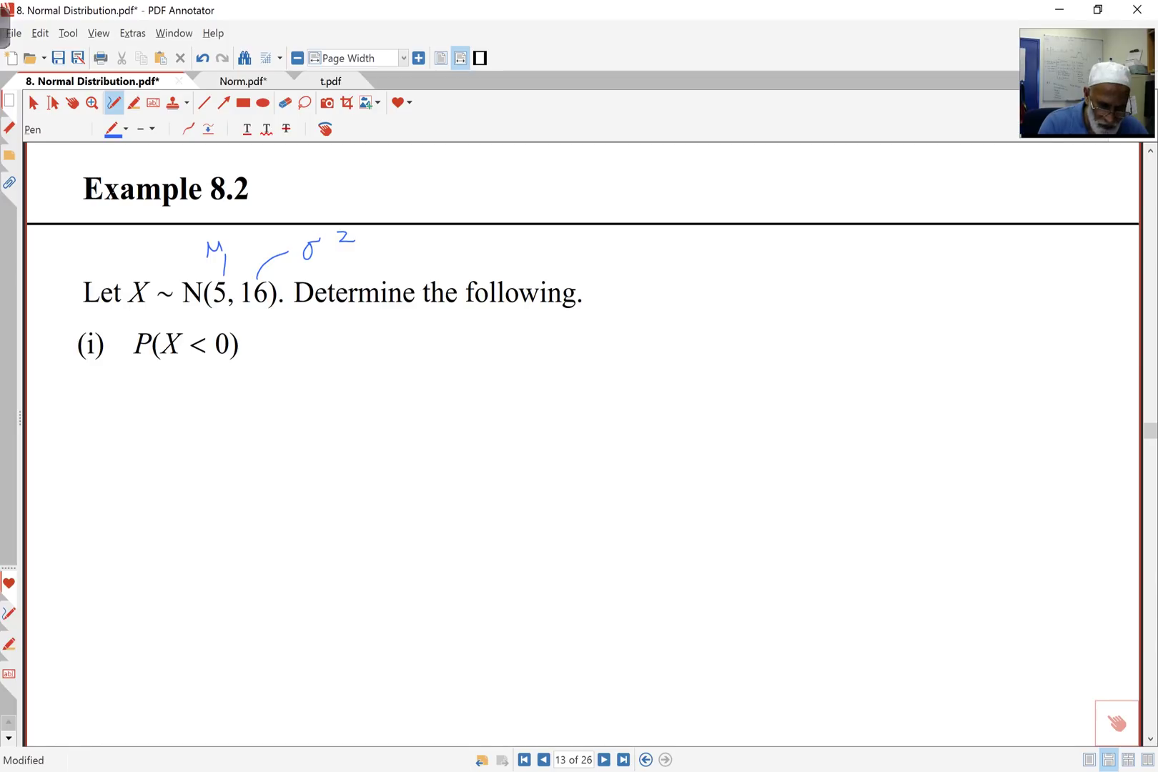
left_click_drag(831, 250, 875, 676)
left_click_drag(874, 274, 900, 304)
left_click_drag(872, 288, 897, 285)
left_click_drag(967, 274, 998, 286)
mouse_move(993, 269)
left_mouse_down()
mouse_move(976, 295)
mouse_move(1024, 270)
mouse_move(1064, 271)
left_mouse_up()
left_click_drag(982, 304, 1072, 293)
mouse_move(1018, 322)
left_mouse_down()
mouse_move(1024, 340)
mouse_move(1049, 316)
left_mouse_up()
- Write 'Then Z ~ N(0,1)' under the formula and begin '= P' after P(X < 0)
left_click_drag(873, 393, 890, 416)
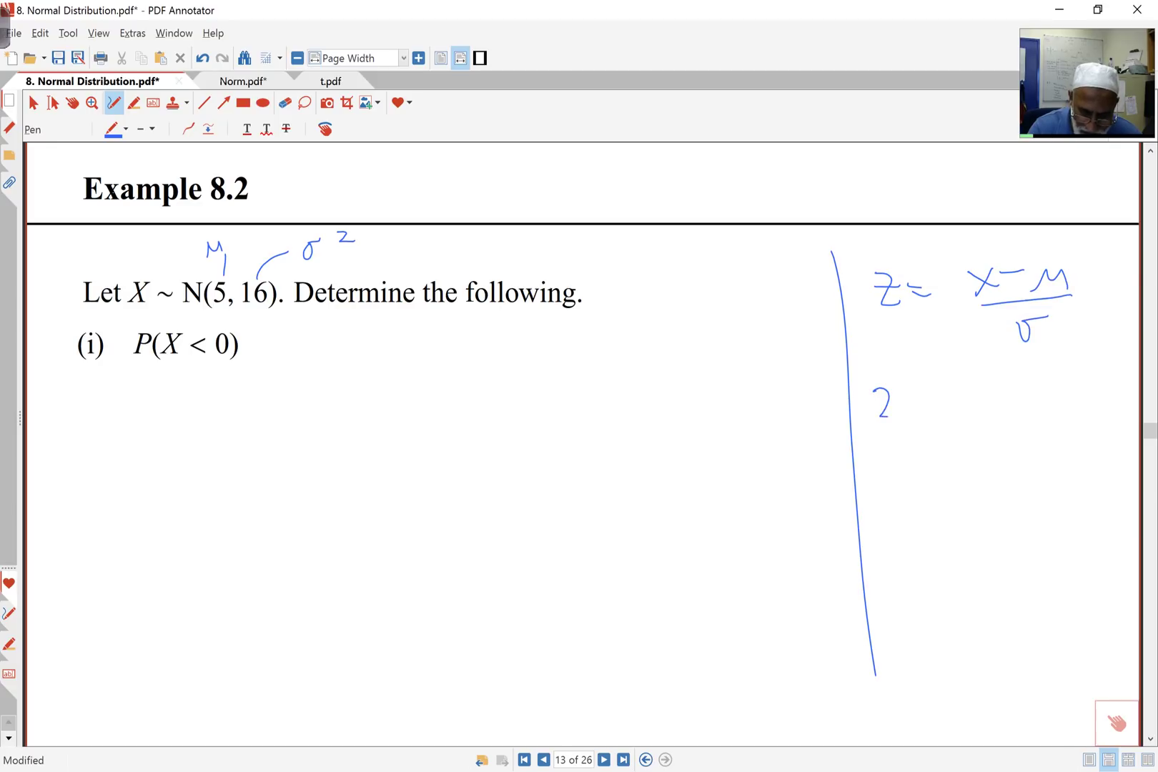
mouse_move(870, 345)
left_mouse_down()
mouse_move(870, 363)
mouse_move(881, 343)
left_mouse_up()
mouse_move(879, 344)
left_mouse_down()
mouse_move(893, 363)
mouse_move(906, 343)
mouse_move(916, 357)
left_mouse_up()
left_click_drag(917, 357, 926, 346)
mouse_move(920, 405)
left_mouse_down()
mouse_move(971, 414)
mouse_move(1003, 390)
mouse_move(1002, 413)
left_mouse_up()
mouse_move(1038, 391)
left_mouse_down()
mouse_move(1034, 405)
mouse_move(1022, 392)
mouse_move(1047, 413)
left_mouse_up()
left_click_drag(1067, 382, 1077, 411)
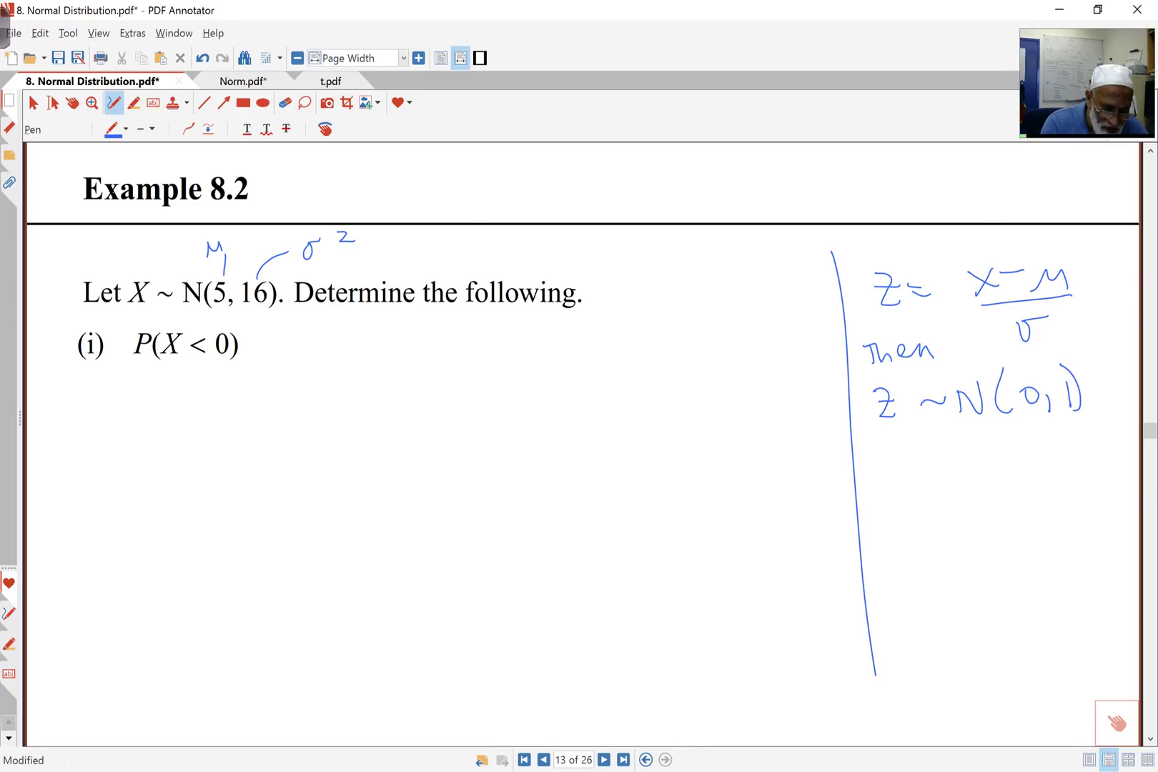
mouse_move(286, 345)
left_mouse_down()
mouse_move(364, 373)
mouse_move(360, 355)
left_mouse_up()
- Circle the Z formula and write P(Z < (0−5)/4) after P(X < 0)
left_click_drag(414, 324, 431, 386)
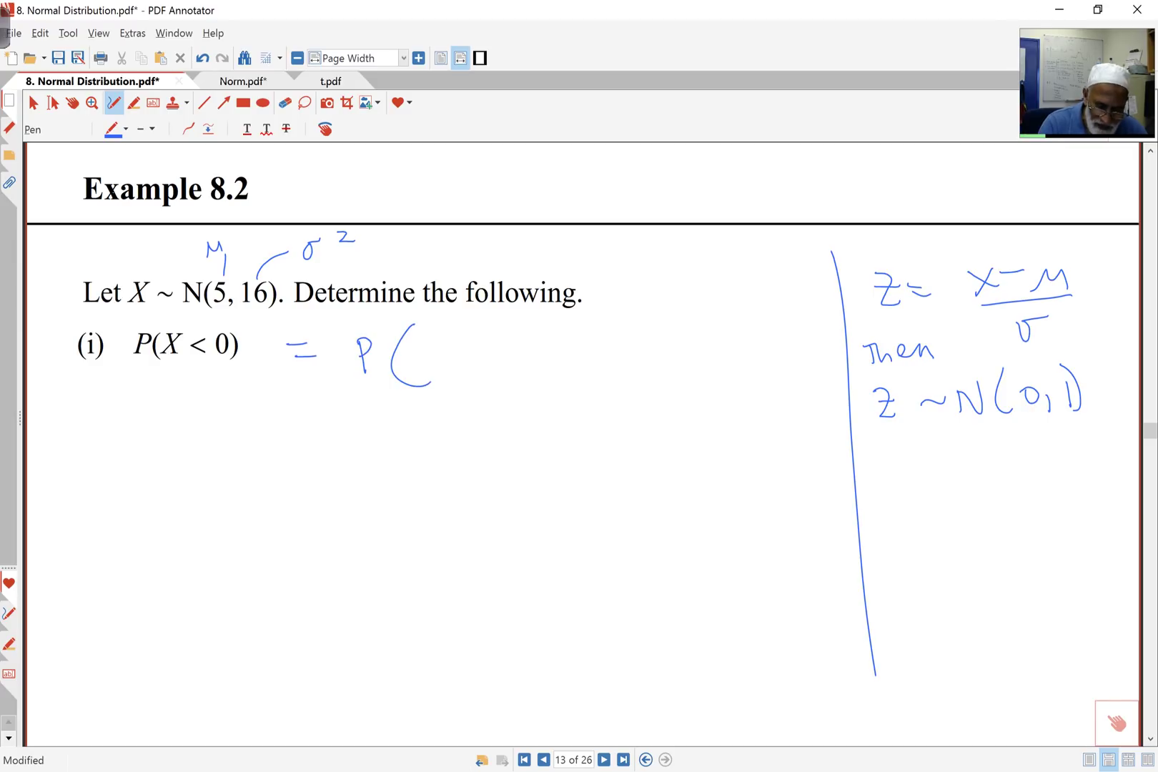
mouse_move(930, 243)
left_mouse_down()
mouse_move(1081, 262)
mouse_move(1037, 358)
mouse_move(853, 297)
mouse_move(955, 235)
left_mouse_up()
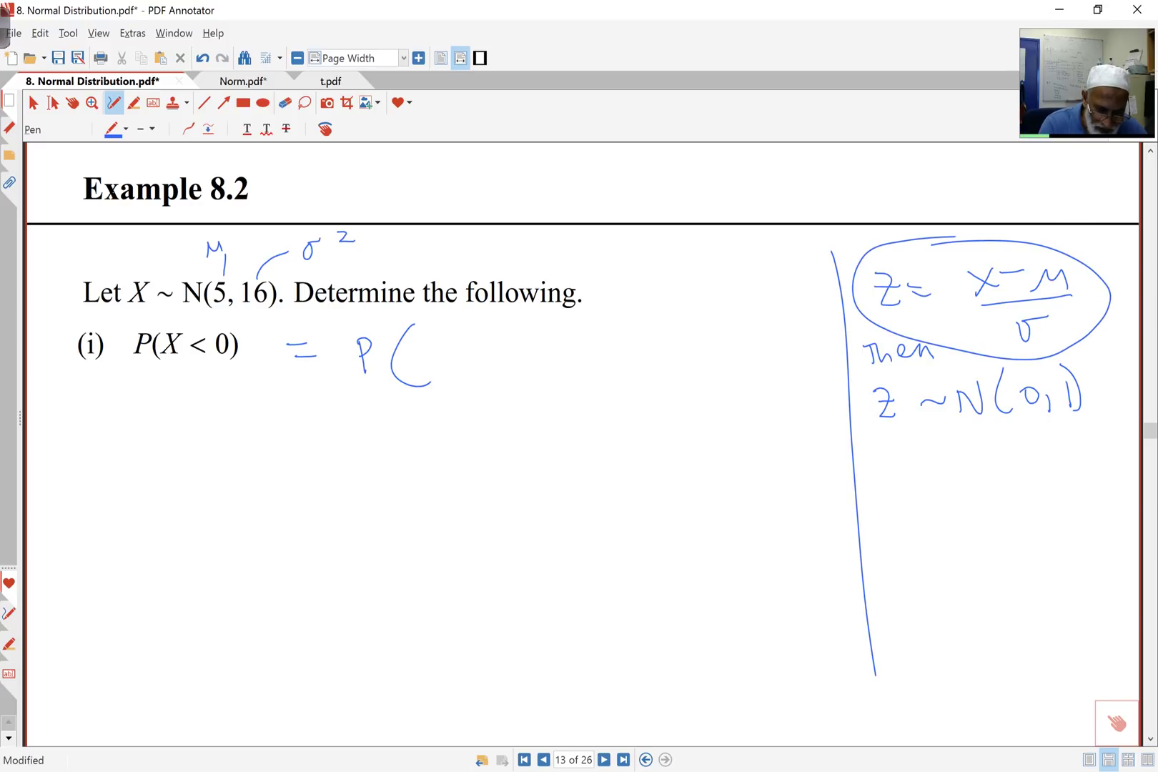
mouse_move(444, 344)
left_mouse_down()
mouse_move(457, 373)
mouse_move(448, 356)
mouse_move(501, 355)
mouse_move(511, 368)
mouse_move(576, 336)
mouse_move(563, 330)
mouse_move(623, 339)
mouse_move(658, 340)
left_mouse_up()
mouse_move(566, 361)
left_mouse_down()
mouse_move(684, 353)
mouse_move(614, 381)
mouse_move(639, 379)
left_mouse_up()
left_click_drag(667, 317, 668, 400)
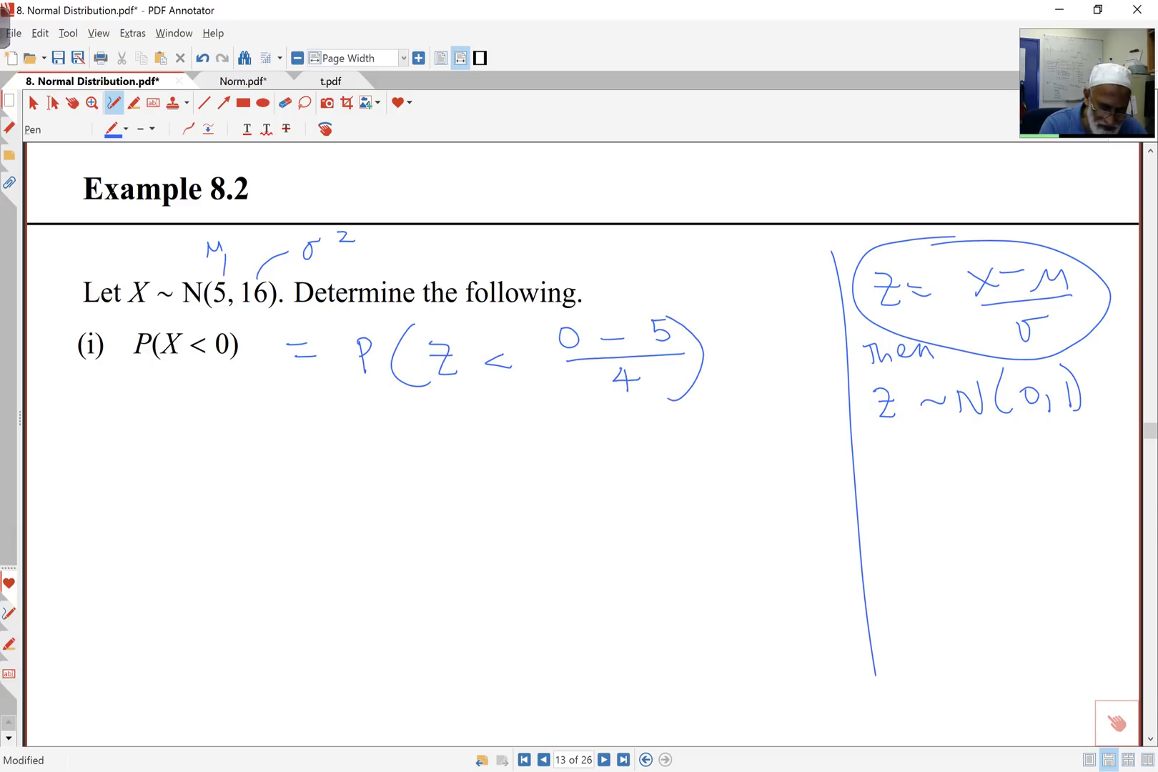
- Note beside σ² that σ² = 16 ⇒ σ = 4
left_click_drag(360, 248, 378, 250)
left_click_drag(365, 255, 401, 254)
mouse_move(412, 234)
left_mouse_down()
mouse_move(418, 251)
mouse_move(454, 243)
left_mouse_up()
mouse_move(439, 251)
left_mouse_down()
mouse_move(486, 255)
mouse_move(499, 236)
left_mouse_up()
left_click_drag(505, 245, 534, 250)
mouse_move(534, 251)
left_mouse_down()
mouse_move(556, 249)
mouse_move(546, 258)
left_mouse_up()
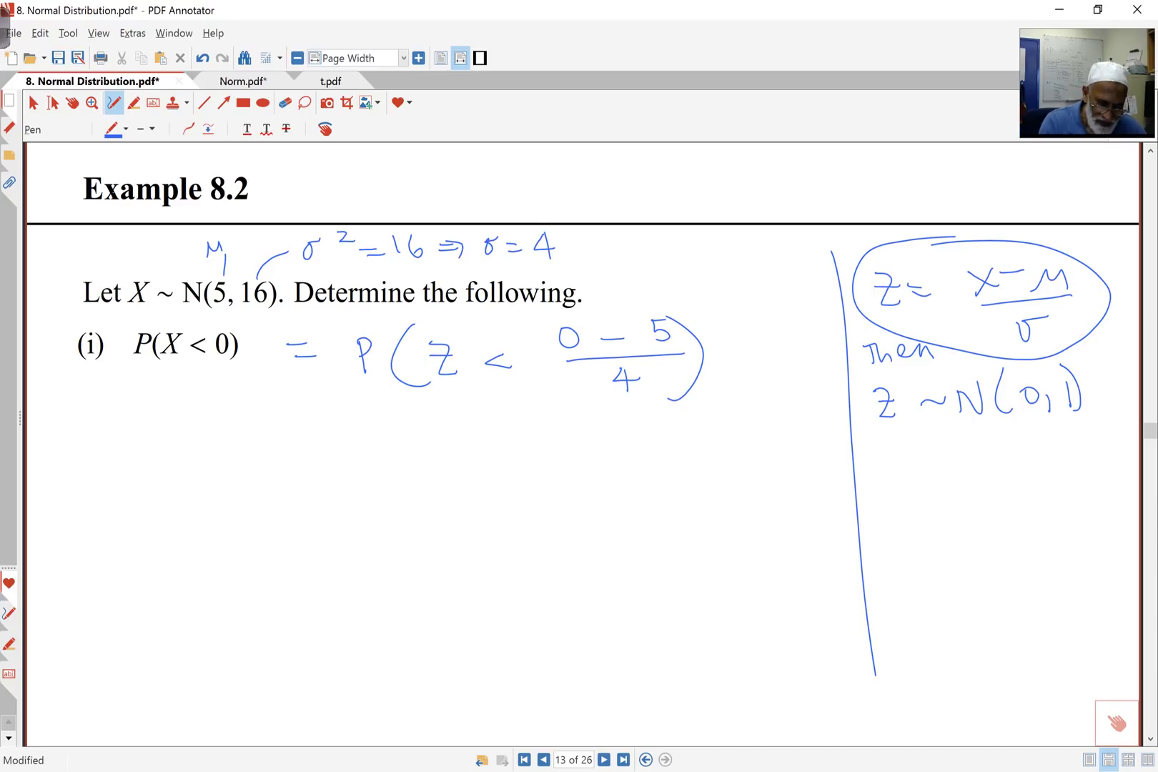
left_click_drag(171, 366, 165, 398)
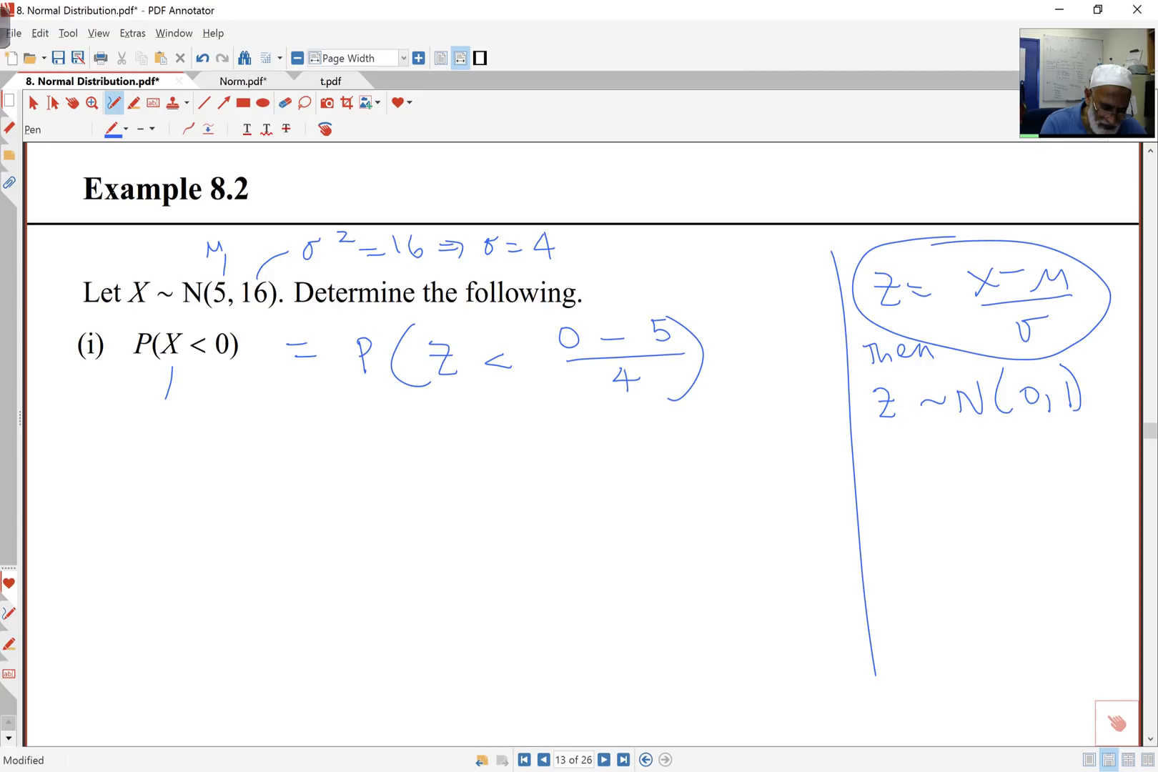
- Write the bracketed derivation P((X − μ)/σ < (0 − 5)/4) below P(X < 0)
left_click_drag(98, 431, 119, 452)
mouse_move(117, 429)
left_mouse_down()
mouse_move(101, 450)
mouse_move(173, 431)
mouse_move(175, 457)
left_mouse_up()
left_click_drag(96, 469, 182, 458)
mouse_move(137, 484)
left_mouse_down()
mouse_move(131, 494)
mouse_move(154, 475)
left_mouse_up()
left_click_drag(230, 431, 254, 451)
mouse_move(249, 431)
left_mouse_down()
mouse_move(300, 423)
mouse_move(288, 449)
mouse_move(236, 466)
mouse_move(316, 453)
mouse_move(273, 498)
left_mouse_up()
mouse_move(367, 444)
left_mouse_down()
mouse_move(373, 459)
mouse_move(405, 440)
mouse_move(390, 438)
left_mouse_up()
left_click_drag(424, 441, 445, 440)
mouse_move(456, 431)
left_mouse_down()
mouse_move(469, 427)
mouse_move(455, 450)
mouse_move(470, 463)
mouse_move(453, 500)
left_mouse_up()
mouse_move(108, 411)
left_mouse_down()
mouse_move(93, 475)
mouse_move(143, 508)
left_mouse_up()
mouse_move(490, 418)
left_mouse_down()
mouse_move(515, 488)
mouse_move(487, 499)
left_mouse_up()
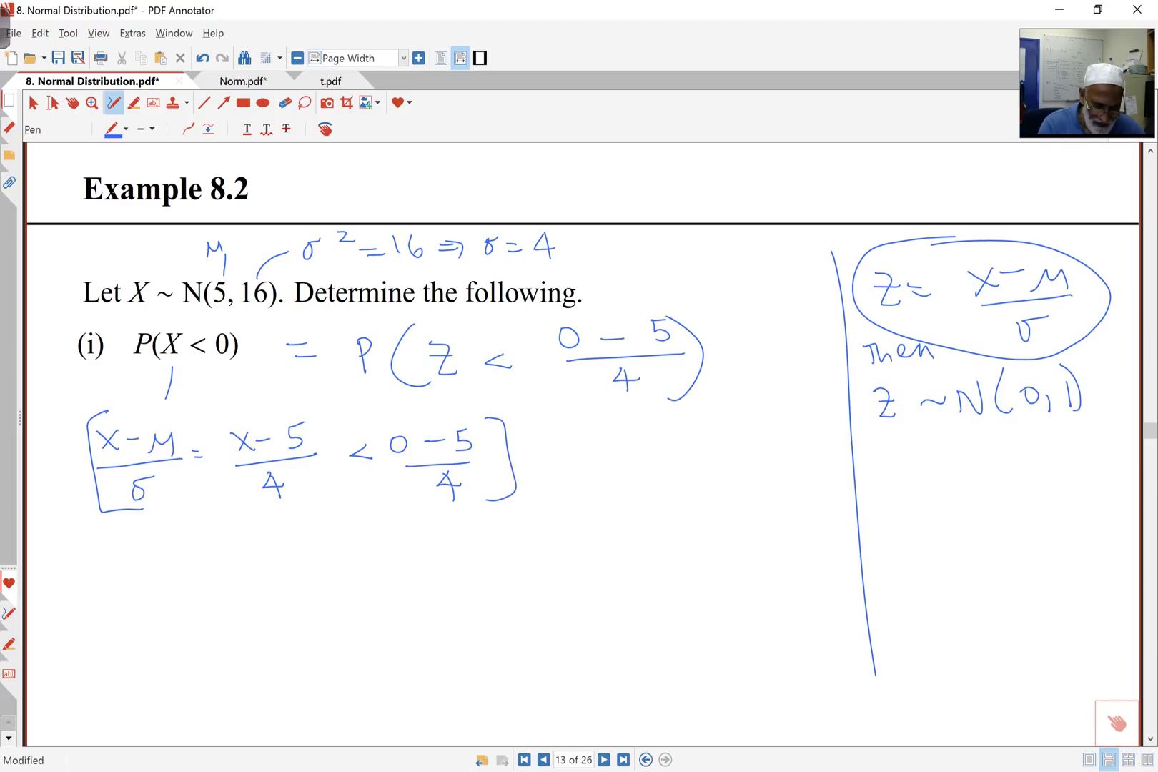
- Cross out the (X − 5)/4 fraction, label it Z, and conclude = P(Z < −1.25)
left_click_drag(233, 438, 306, 487)
mouse_move(299, 432)
left_mouse_down()
mouse_move(261, 496)
mouse_move(326, 537)
mouse_move(329, 522)
left_mouse_up()
left_click_drag(407, 509, 448, 505)
left_click_drag(413, 515, 436, 514)
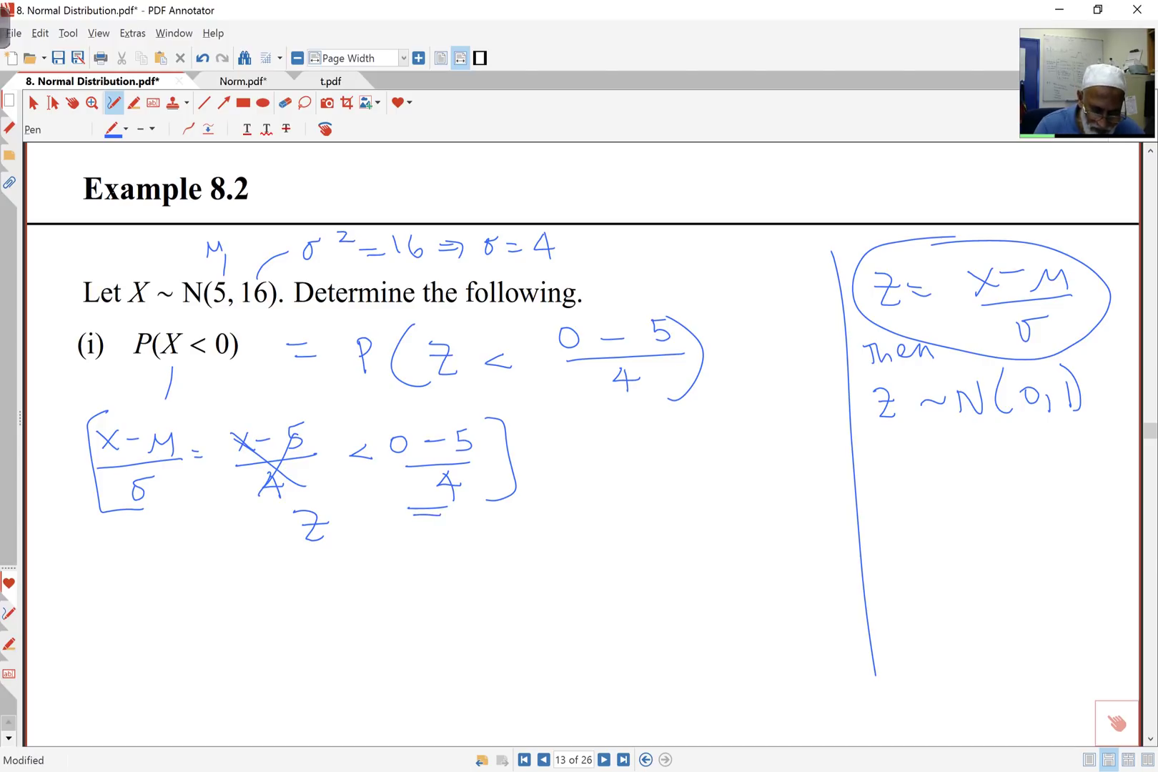
mouse_move(634, 450)
left_mouse_down()
mouse_move(640, 482)
mouse_move(643, 460)
mouse_move(682, 491)
mouse_move(681, 473)
mouse_move(725, 475)
mouse_move(759, 451)
mouse_move(774, 474)
mouse_move(795, 451)
mouse_move(814, 474)
mouse_move(834, 456)
mouse_move(832, 481)
left_mouse_up()
scroll(582, 415, "down", 2)
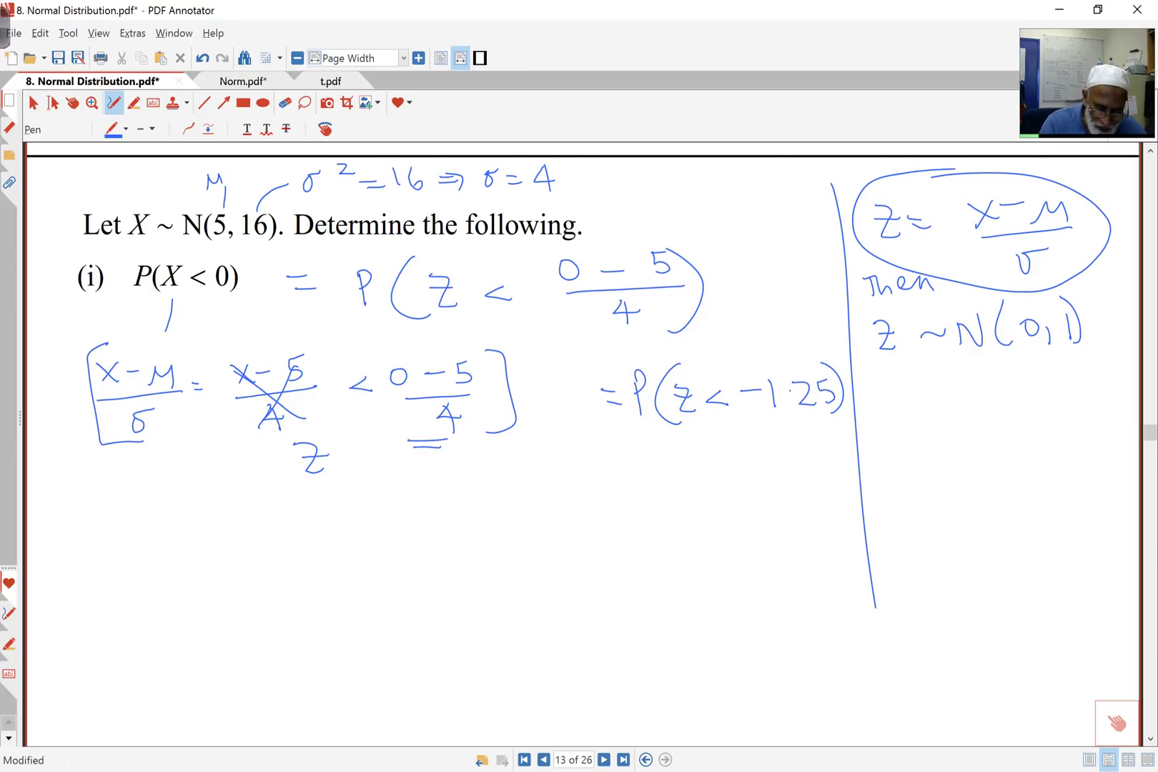
- Sketch axes and a bell curve with 0 marked, labelled N(0,1)
left_click_drag(269, 507, 290, 693)
left_click_drag(92, 688, 486, 690)
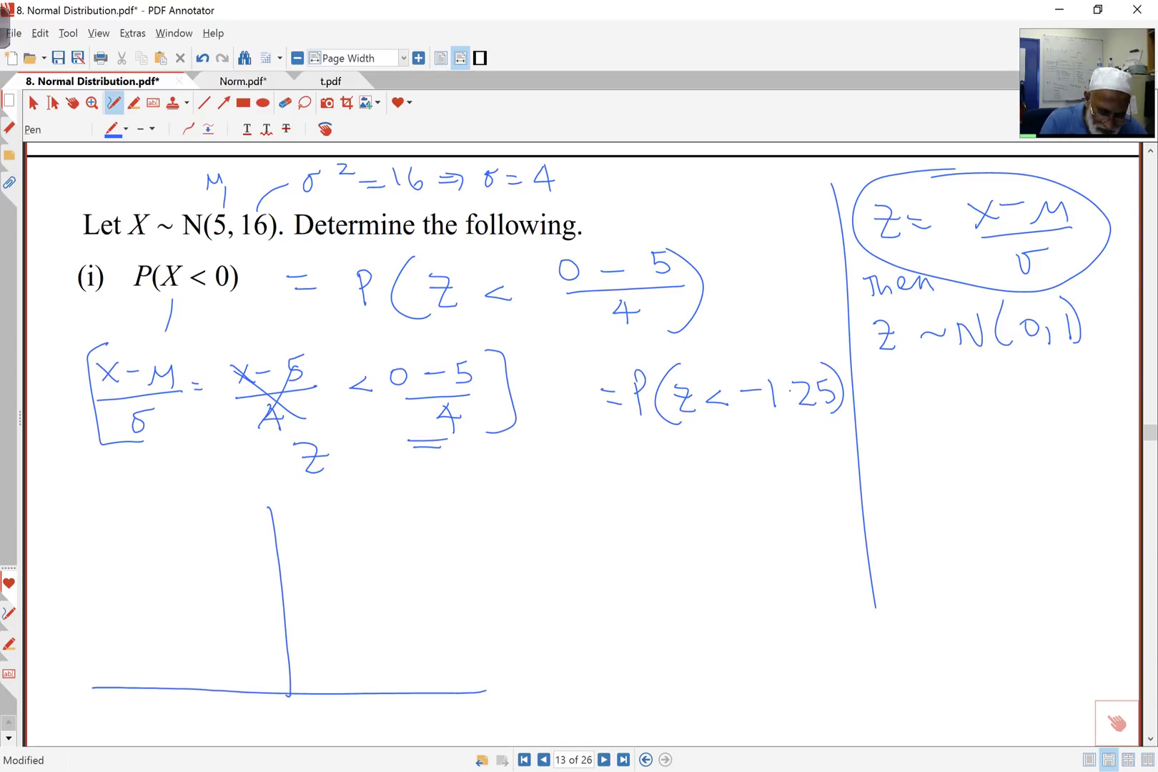
mouse_move(274, 527)
left_mouse_down()
mouse_move(234, 546)
mouse_move(112, 685)
left_mouse_up()
left_click_drag(274, 526, 457, 693)
left_click_drag(293, 704, 288, 704)
mouse_move(369, 527)
left_mouse_down()
mouse_move(372, 555)
mouse_move(392, 552)
mouse_move(393, 518)
left_mouse_up()
mouse_move(422, 506)
left_mouse_down()
mouse_move(417, 559)
mouse_move(431, 527)
mouse_move(493, 557)
left_mouse_up()
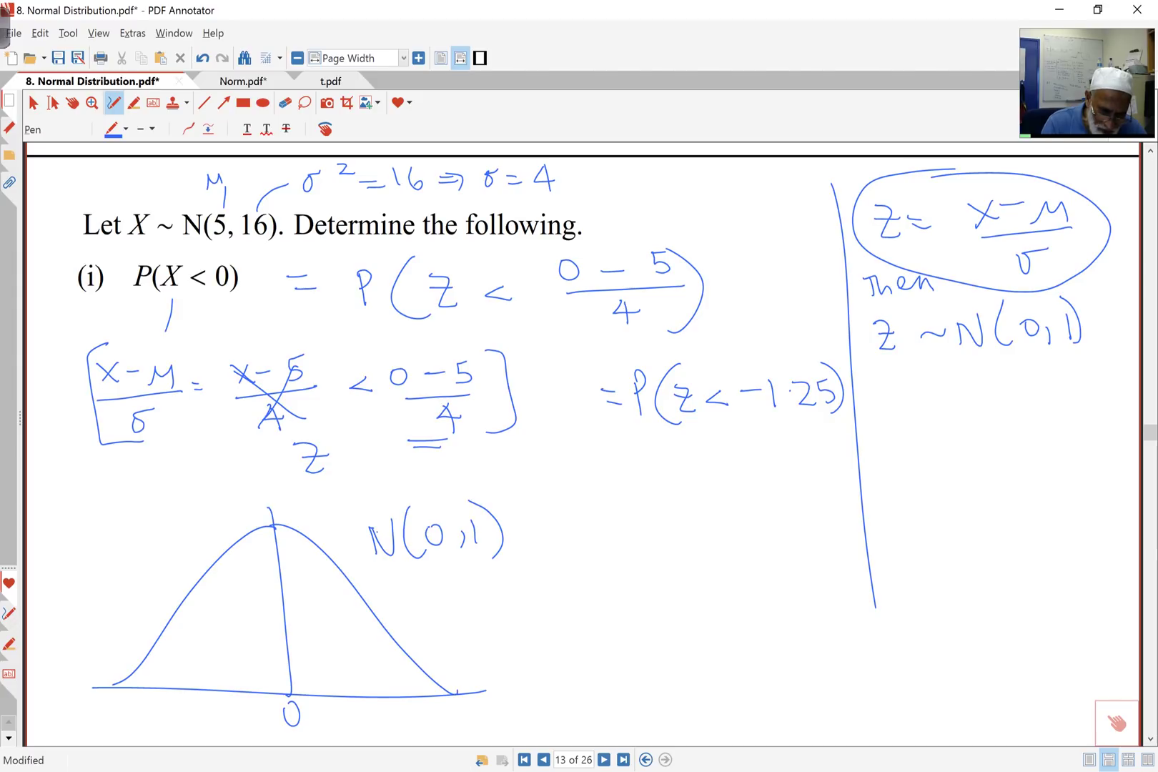
- Mark the −1.25 cutoff on the curve and shade the left tail with an arrow
left_click_drag(184, 593, 191, 687)
left_click_drag(111, 712, 194, 720)
mouse_move(172, 616)
left_mouse_down()
mouse_move(189, 647)
mouse_move(188, 636)
mouse_move(180, 654)
left_mouse_up()
left_click_drag(140, 665, 163, 683)
mouse_move(166, 534)
left_mouse_down()
mouse_move(221, 566)
mouse_move(233, 611)
mouse_move(221, 590)
left_mouse_up()
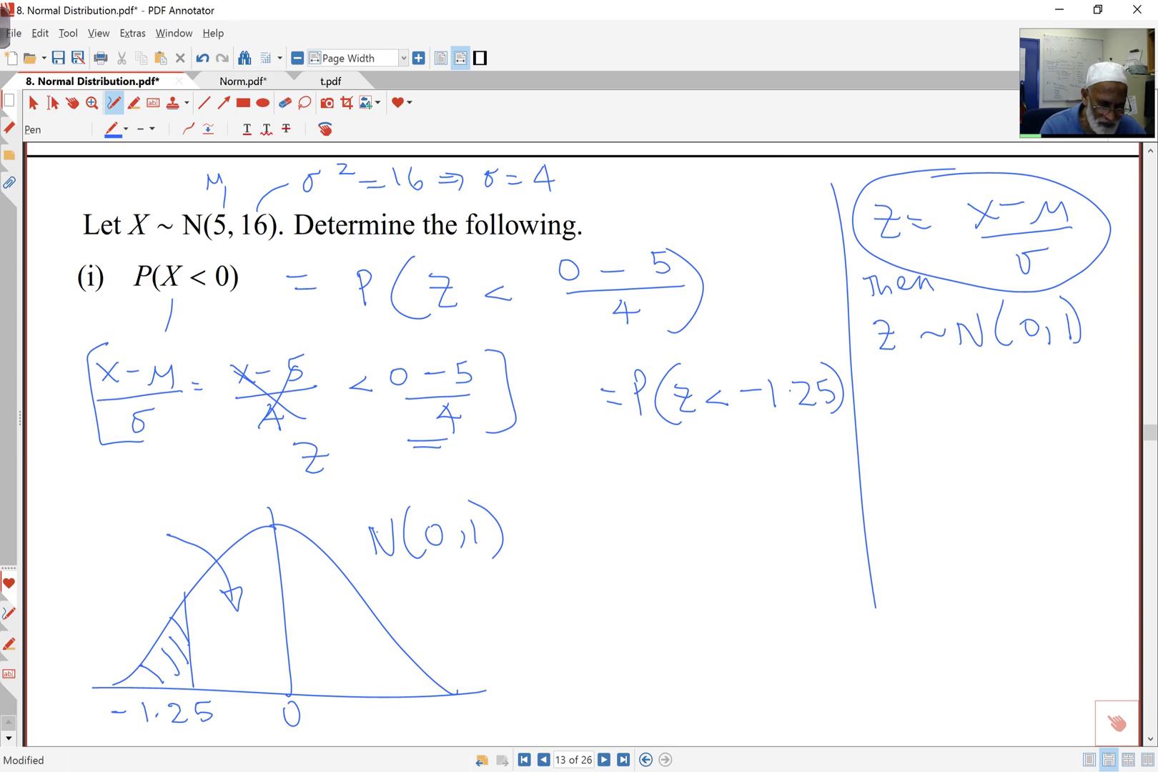
- In Norm.pdf, circle 0.3944 at row 1.20, column 0.05 of the z-table
left_click(268, 81)
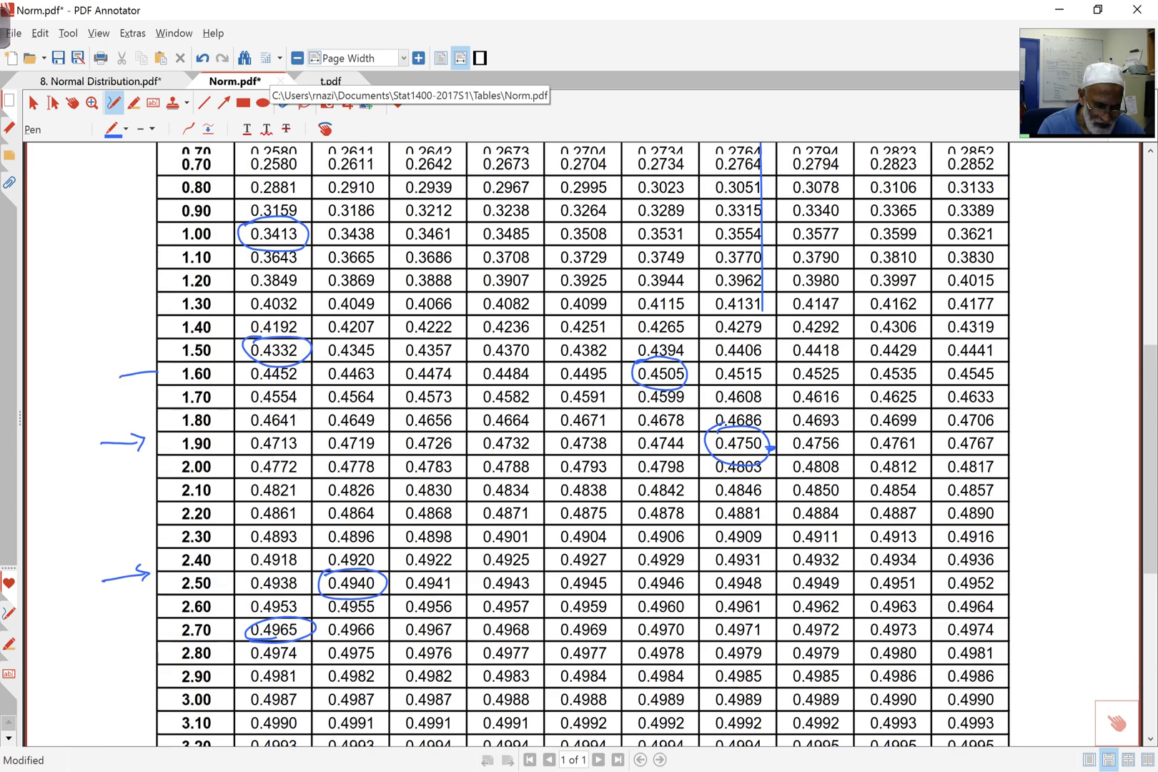
scroll(583, 443, "up", 5)
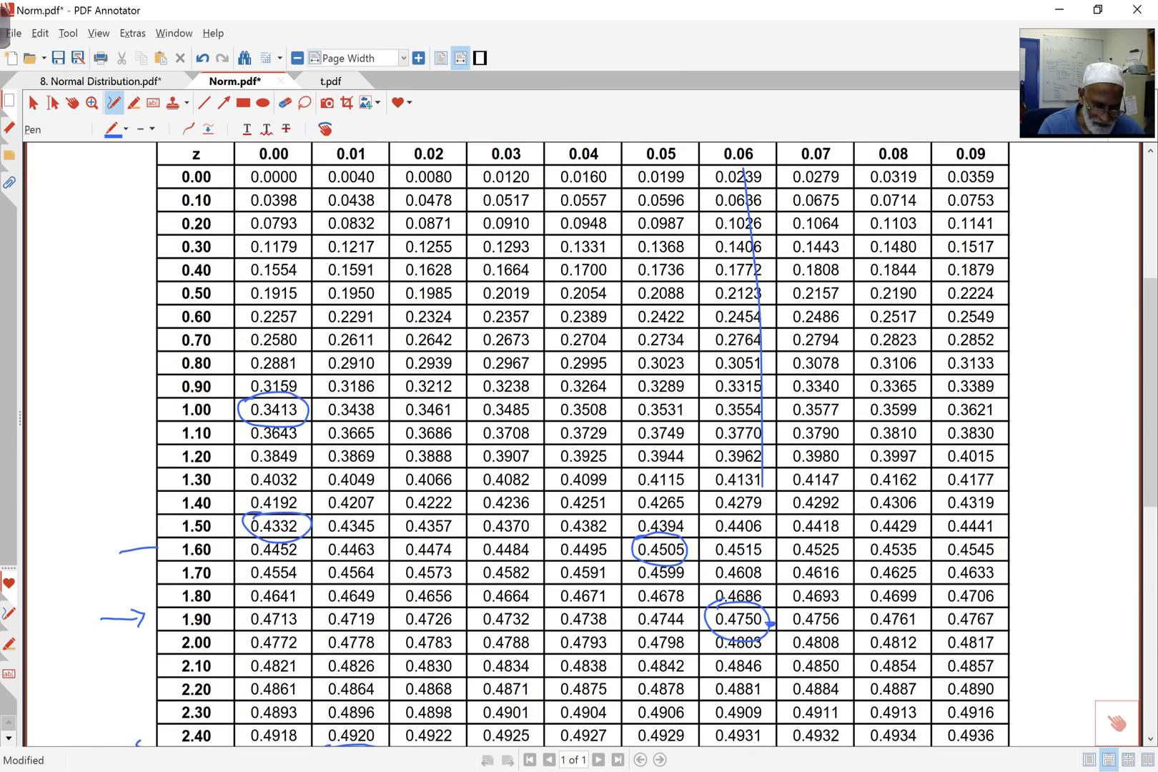
scroll(582, 443, "up", 1)
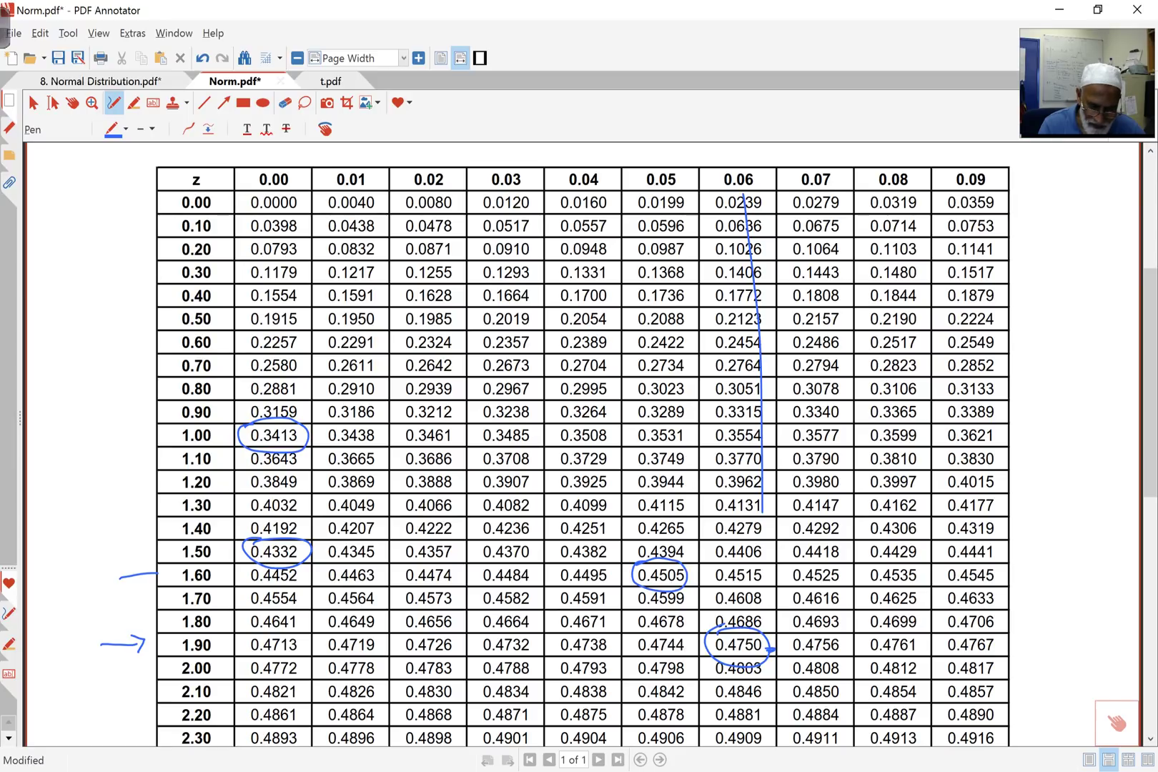
mouse_move(636, 491)
left_mouse_down()
mouse_move(689, 473)
mouse_move(627, 493)
left_mouse_up()
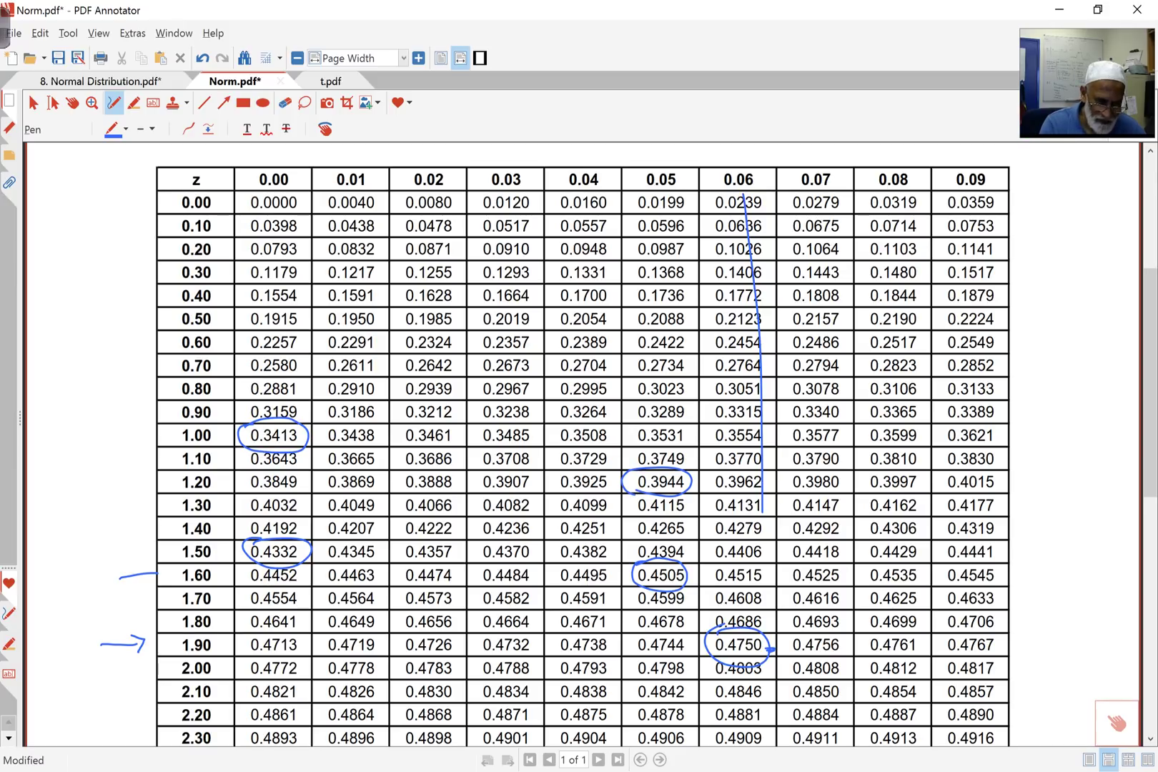
- Back on the Example 8.2 slides, write 0.3944 above the curve's arrow
left_click(100, 81)
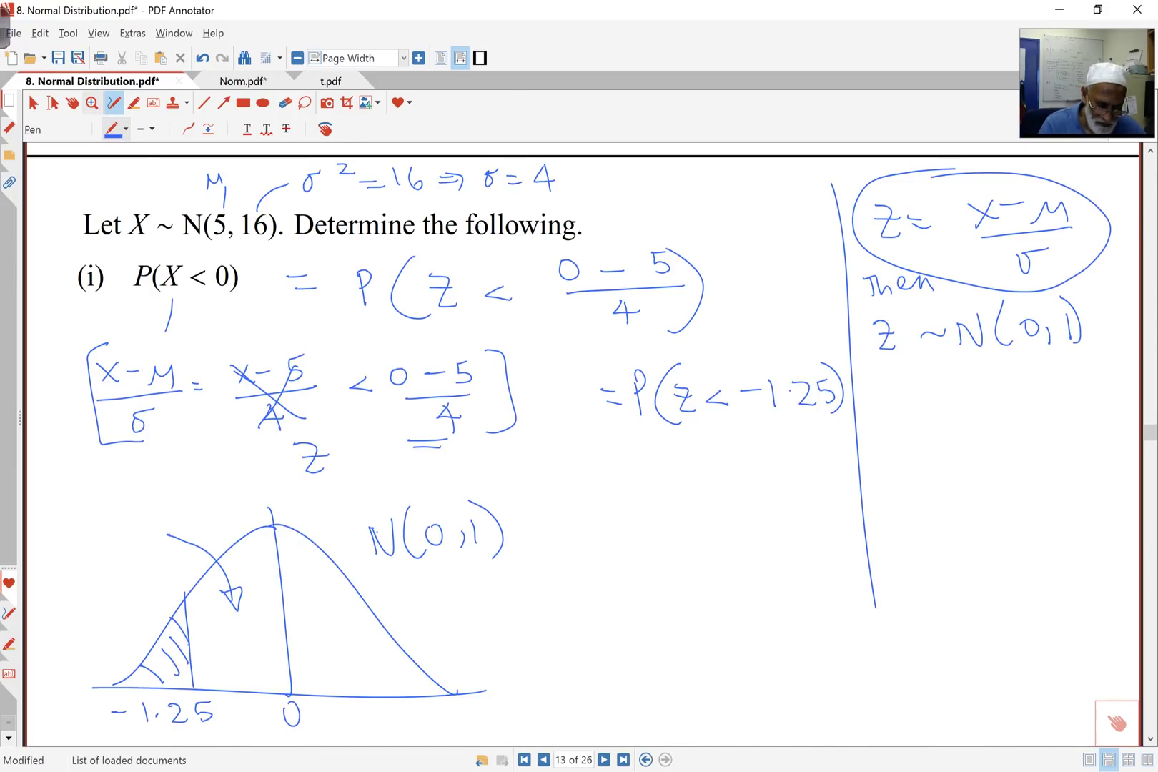
mouse_move(113, 510)
left_mouse_down()
mouse_move(162, 512)
mouse_move(153, 525)
mouse_move(184, 511)
mouse_move(184, 525)
left_mouse_up()
mouse_move(193, 498)
left_mouse_down()
mouse_move(209, 518)
mouse_move(227, 516)
left_mouse_up()
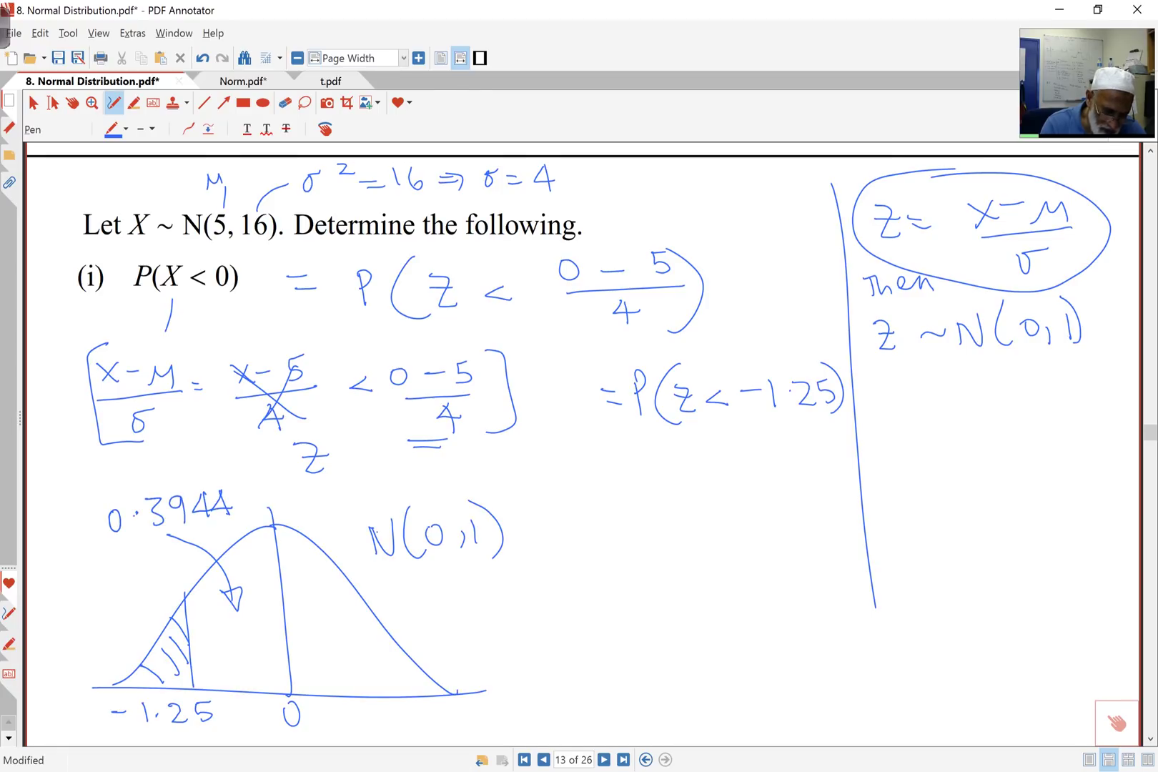
- Write the calculation = 0.5 − 0.3944 beside the sketch
left_click_drag(590, 498, 606, 498)
left_click_drag(590, 507, 693, 489)
left_click(661, 500)
mouse_move(673, 491)
left_mouse_down()
mouse_move(681, 521)
mouse_move(714, 506)
left_mouse_up()
mouse_move(730, 493)
left_mouse_down()
mouse_move(723, 513)
mouse_move(732, 493)
mouse_move(773, 519)
mouse_move(803, 500)
mouse_move(803, 528)
left_mouse_up()
left_click(758, 508)
mouse_move(815, 494)
left_mouse_down()
mouse_move(808, 515)
mouse_move(833, 513)
left_mouse_up()
mouse_move(822, 491)
left_mouse_down()
mouse_move(823, 519)
mouse_move(856, 512)
mouse_move(846, 526)
left_mouse_up()
- Write the result = 0.1056 on the next line and underline it
mouse_move(588, 578)
left_mouse_down()
mouse_move(638, 561)
mouse_move(705, 570)
mouse_move(708, 581)
left_mouse_up()
left_click(668, 572)
mouse_move(722, 559)
left_mouse_down()
mouse_move(717, 574)
mouse_move(722, 555)
mouse_move(777, 553)
mouse_move(761, 581)
mouse_move(793, 574)
left_mouse_up()
left_click_drag(620, 602, 822, 591)
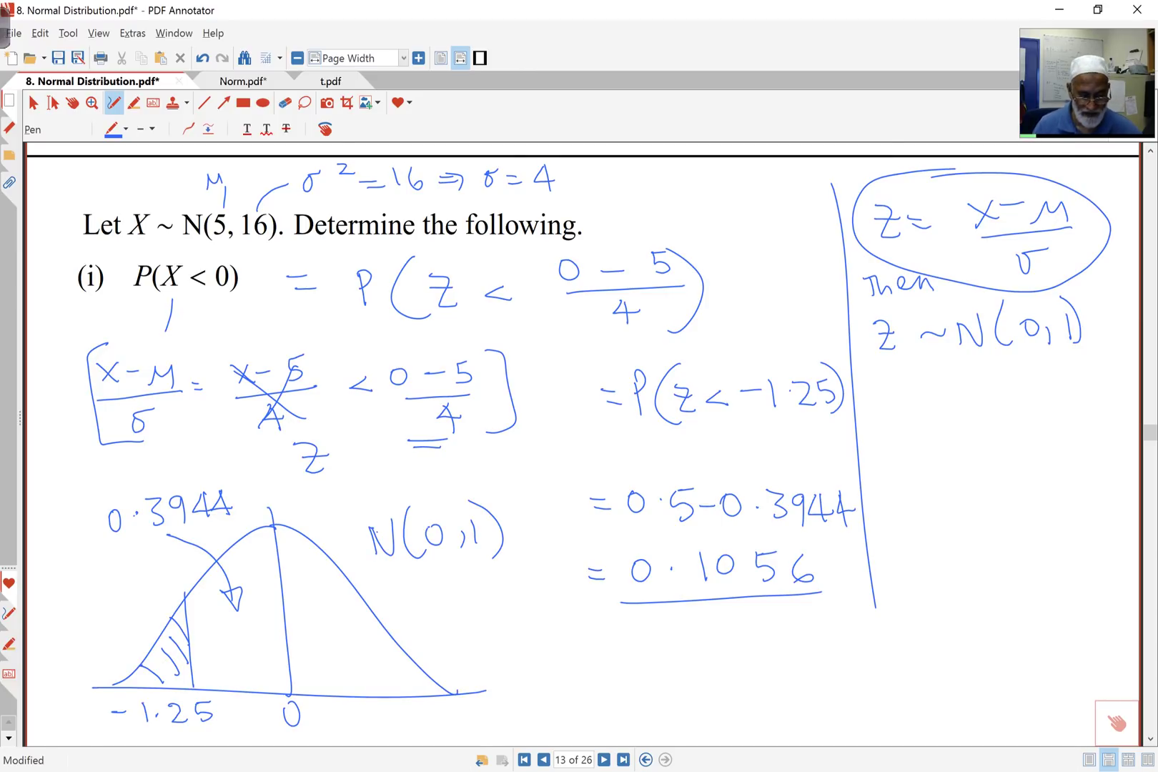
scroll(583, 443, "down", 7)
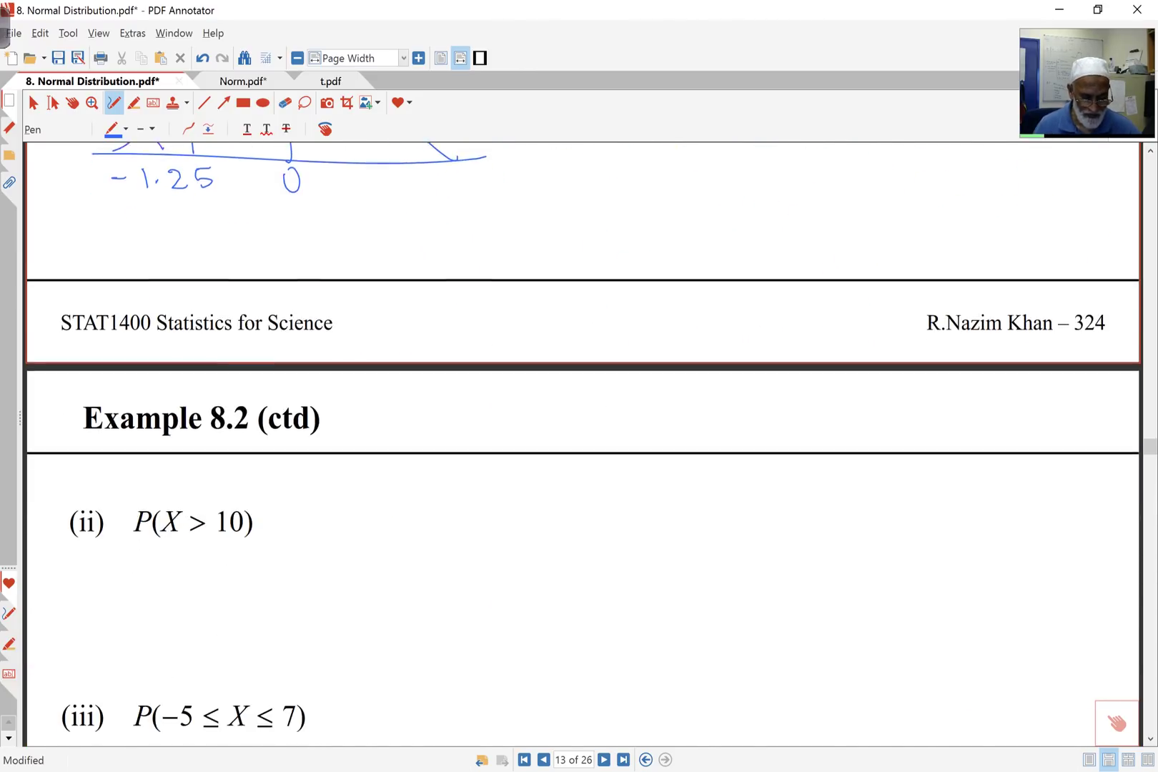
- For part (ii), write = P(Z < (10 − 5)/4)
scroll(583, 443, "down", 1)
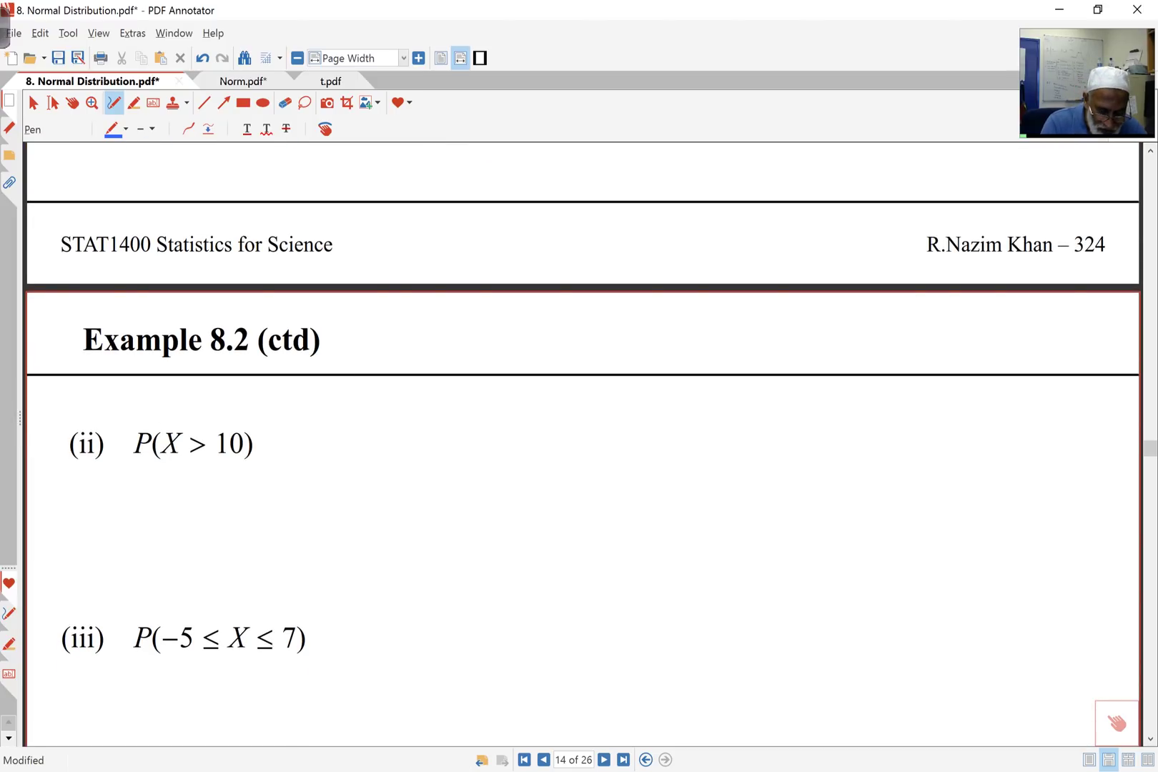
left_click_drag(305, 453, 367, 470)
mouse_move(360, 438)
left_mouse_down()
mouse_move(382, 443)
mouse_move(369, 457)
left_mouse_up()
mouse_move(431, 421)
left_mouse_down()
mouse_move(413, 476)
mouse_move(452, 493)
left_mouse_up()
mouse_move(448, 439)
left_mouse_down()
mouse_move(469, 441)
mouse_move(477, 472)
mouse_move(479, 452)
mouse_move(538, 470)
left_mouse_up()
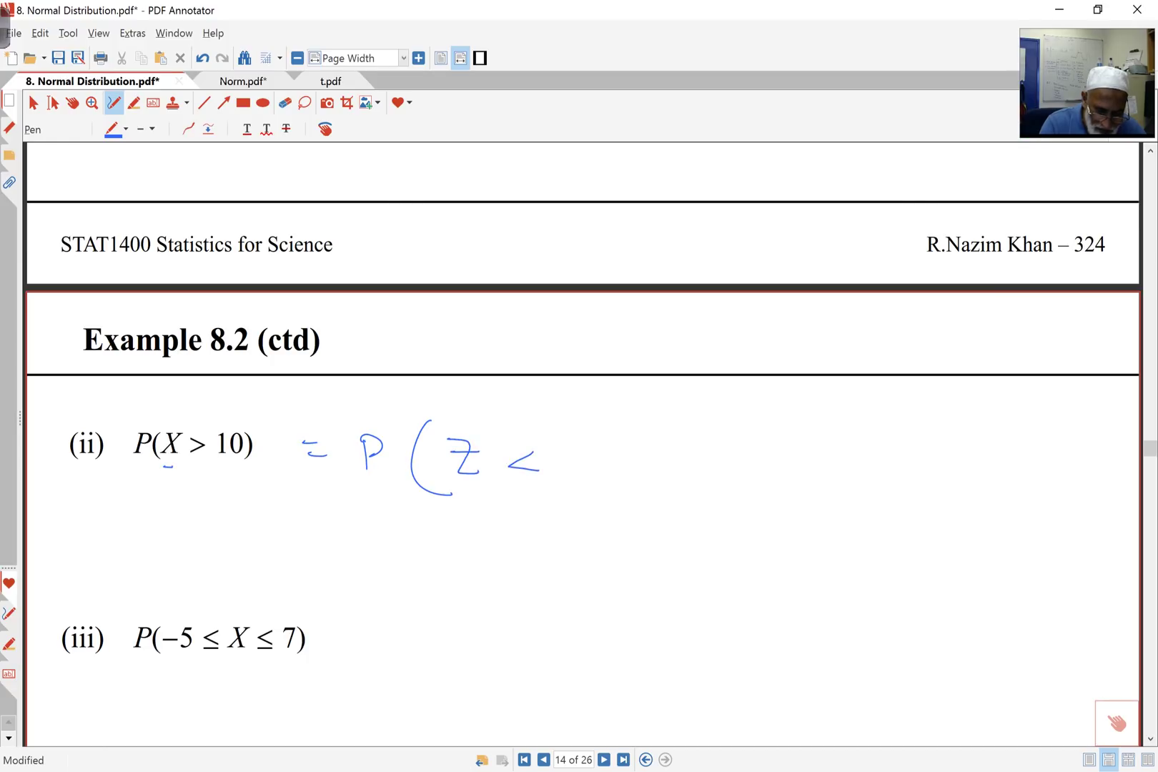
mouse_move(602, 412)
left_mouse_down()
mouse_move(605, 431)
mouse_move(628, 412)
mouse_move(703, 418)
mouse_move(690, 424)
left_mouse_up()
mouse_move(598, 447)
left_mouse_down()
mouse_move(710, 442)
mouse_move(661, 487)
left_mouse_up()
left_click_drag(692, 392, 717, 489)
left_click_drag(755, 430, 813, 448)
- Continue the working with = P(Z > 1.25)
mouse_move(813, 423)
left_mouse_down()
mouse_move(816, 439)
mouse_move(857, 465)
mouse_move(878, 417)
mouse_move(884, 450)
mouse_move(894, 429)
left_mouse_up()
mouse_move(917, 429)
left_mouse_down()
mouse_move(928, 437)
mouse_move(918, 451)
mouse_move(963, 445)
mouse_move(965, 456)
mouse_move(1015, 452)
mouse_move(1048, 420)
mouse_move(1033, 453)
left_mouse_up()
left_click(983, 439)
left_click_drag(1047, 406, 1051, 464)
- Sketch an N(0,1) bell curve with 0 at the centre and 1.25 marked on the right tail
left_click_drag(208, 477, 220, 606)
left_click_drag(84, 602, 364, 582)
left_click_drag(102, 597, 133, 579)
left_click_drag(203, 495, 375, 575)
left_click_drag(227, 604, 234, 604)
mouse_move(280, 518)
left_mouse_down()
mouse_move(295, 512)
mouse_move(294, 488)
left_mouse_up()
left_click_drag(312, 477, 313, 517)
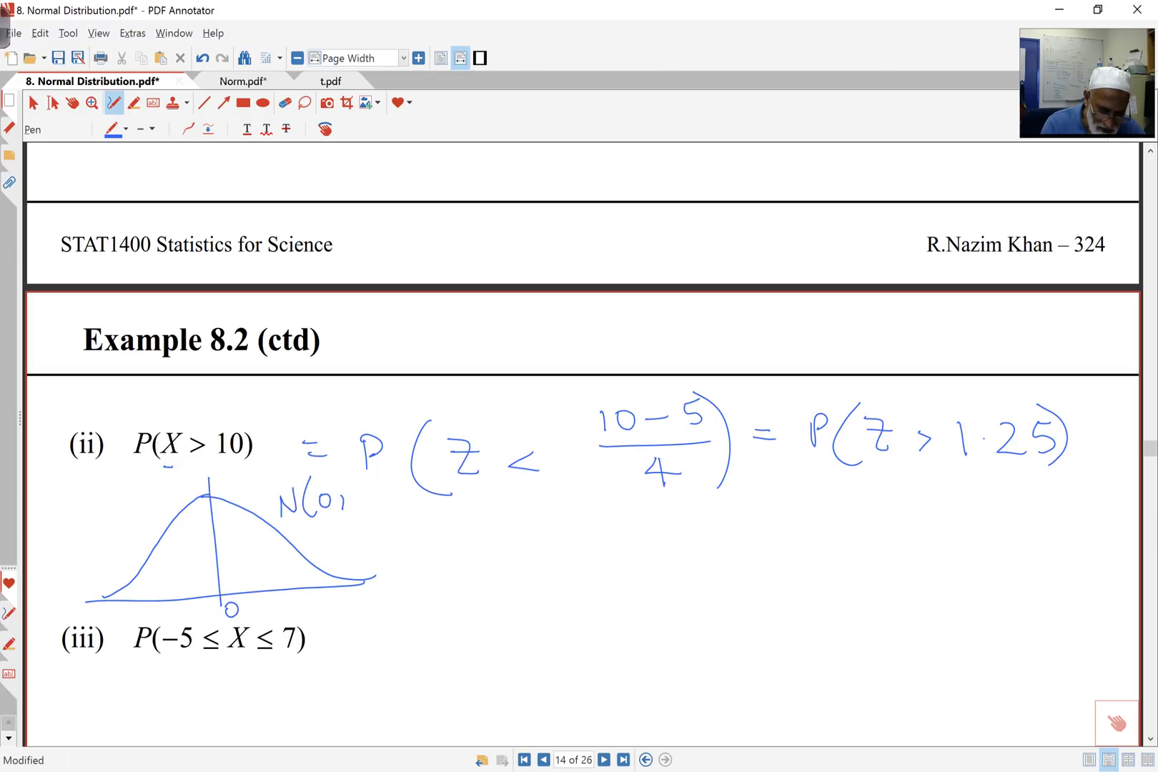
left_click_drag(367, 481, 363, 529)
mouse_move(298, 547)
left_mouse_down()
mouse_move(309, 615)
mouse_move(362, 619)
left_mouse_up()
left_click(365, 602)
- Label the area between 0 and 1.25 on the sketch as 0.3944
scroll(583, 443, "up", 2)
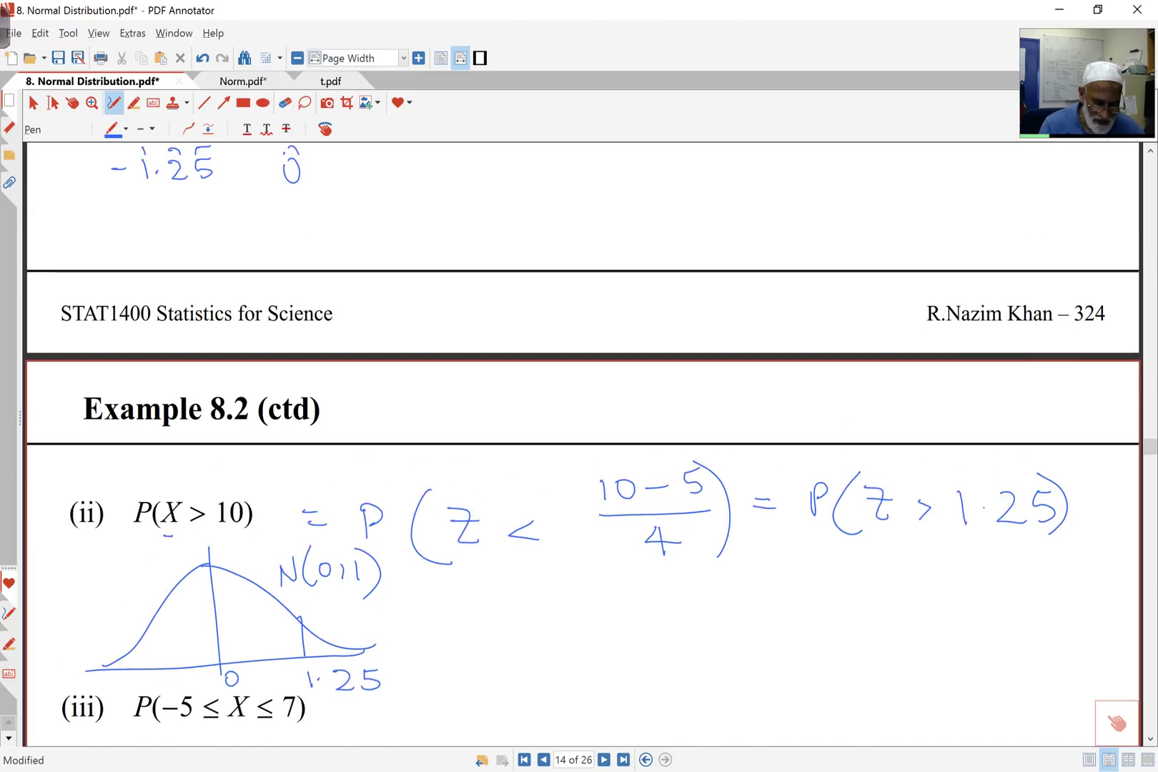
scroll(583, 443, "up", 3)
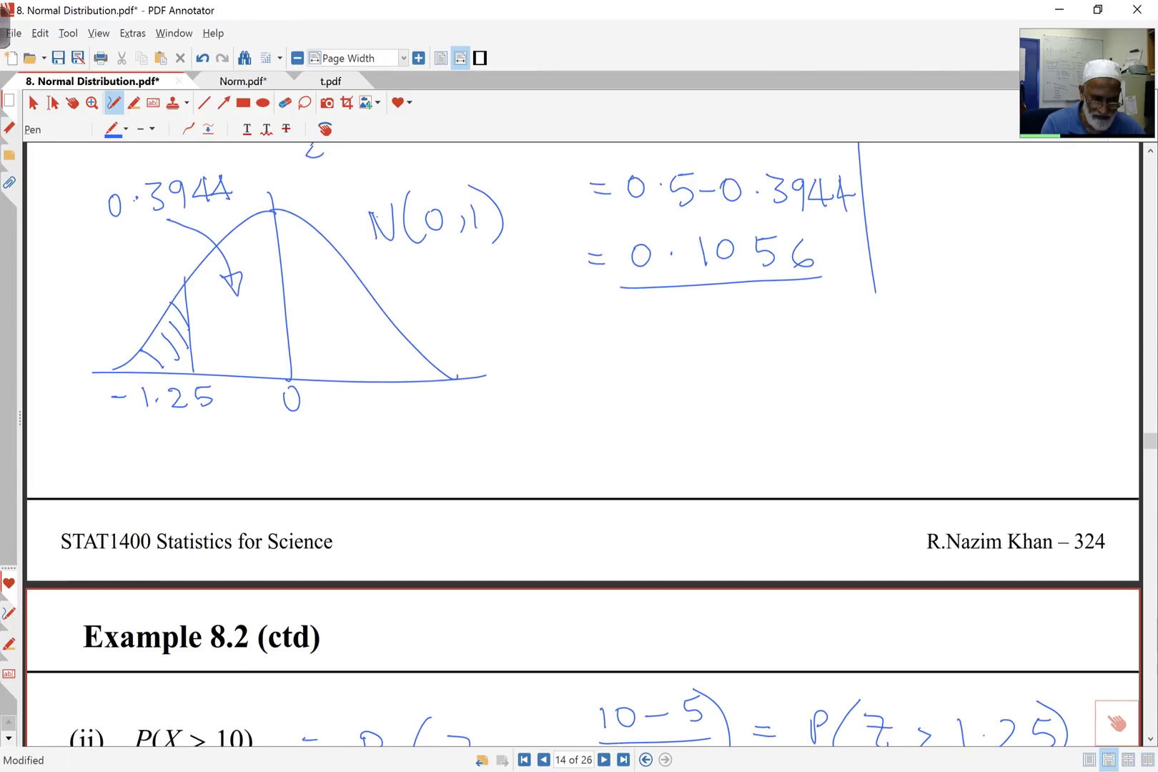
scroll(583, 443, "down", 5)
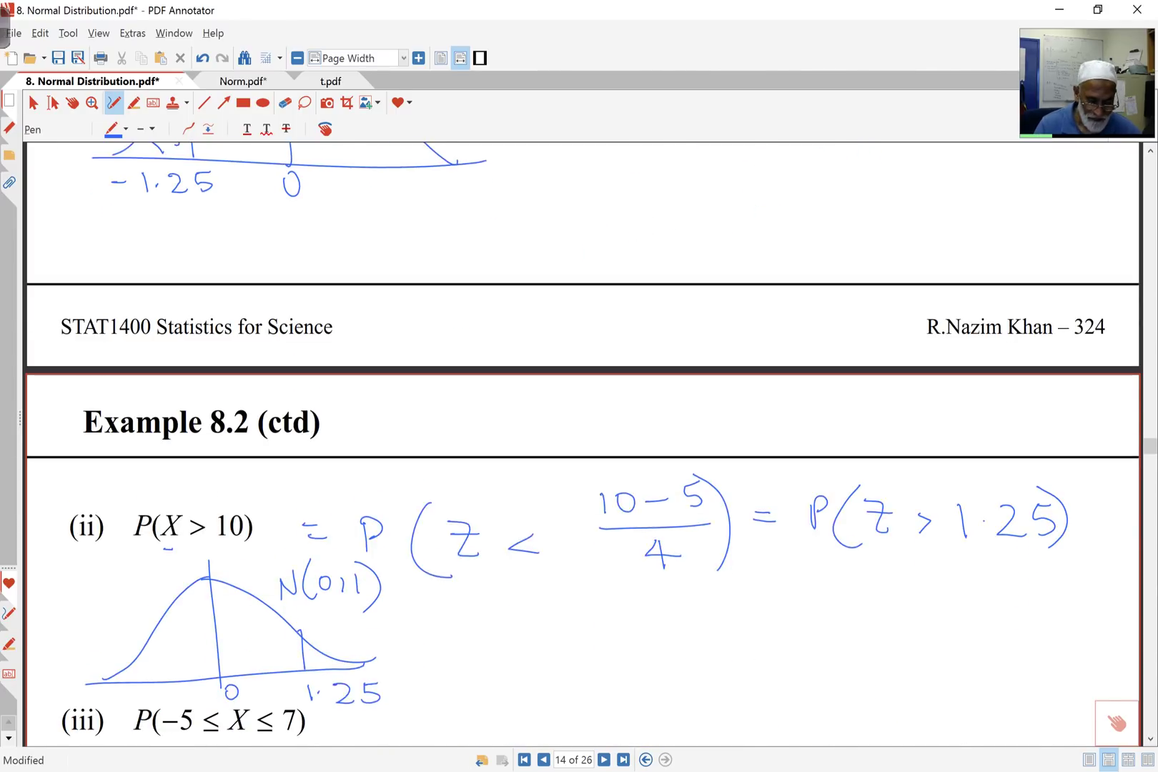
scroll(583, 443, "up", 1)
scroll(583, 443, "down", 1)
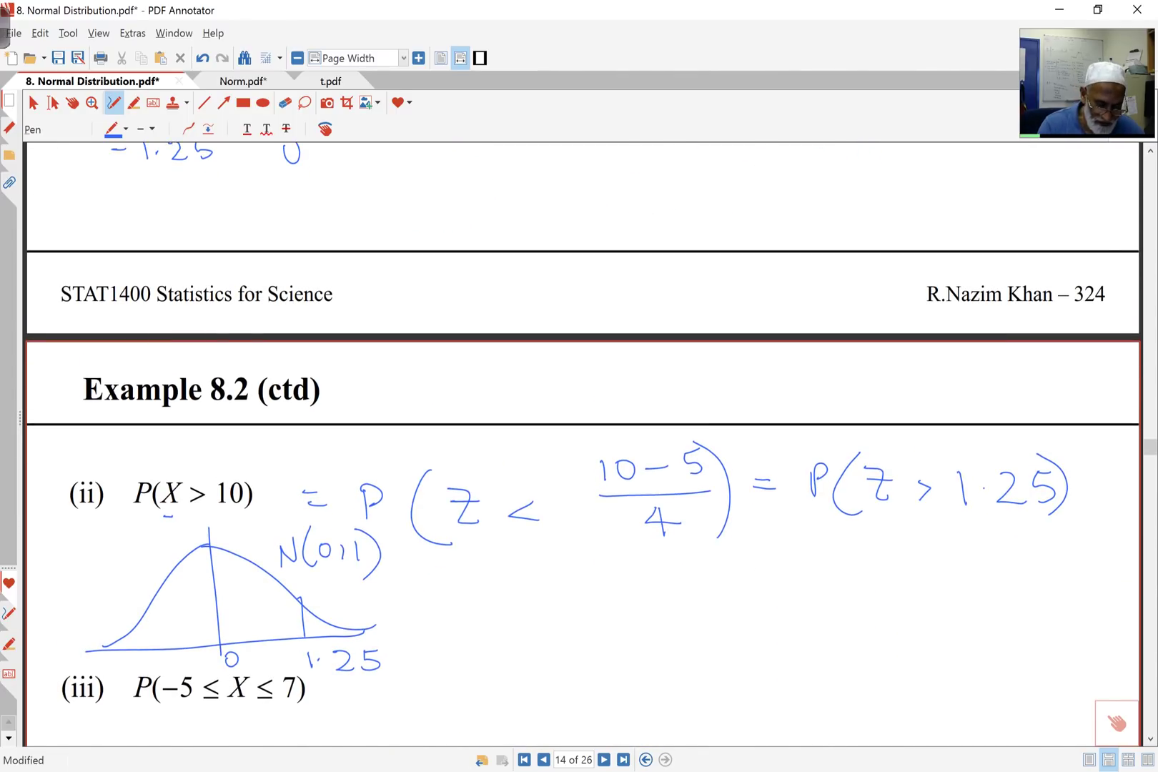
mouse_move(347, 577)
left_mouse_down()
mouse_move(267, 609)
mouse_move(278, 586)
left_mouse_up()
scroll(583, 443, "up", 2)
scroll(583, 443, "up", 3)
scroll(583, 443, "down", 3)
scroll(583, 443, "down", 3)
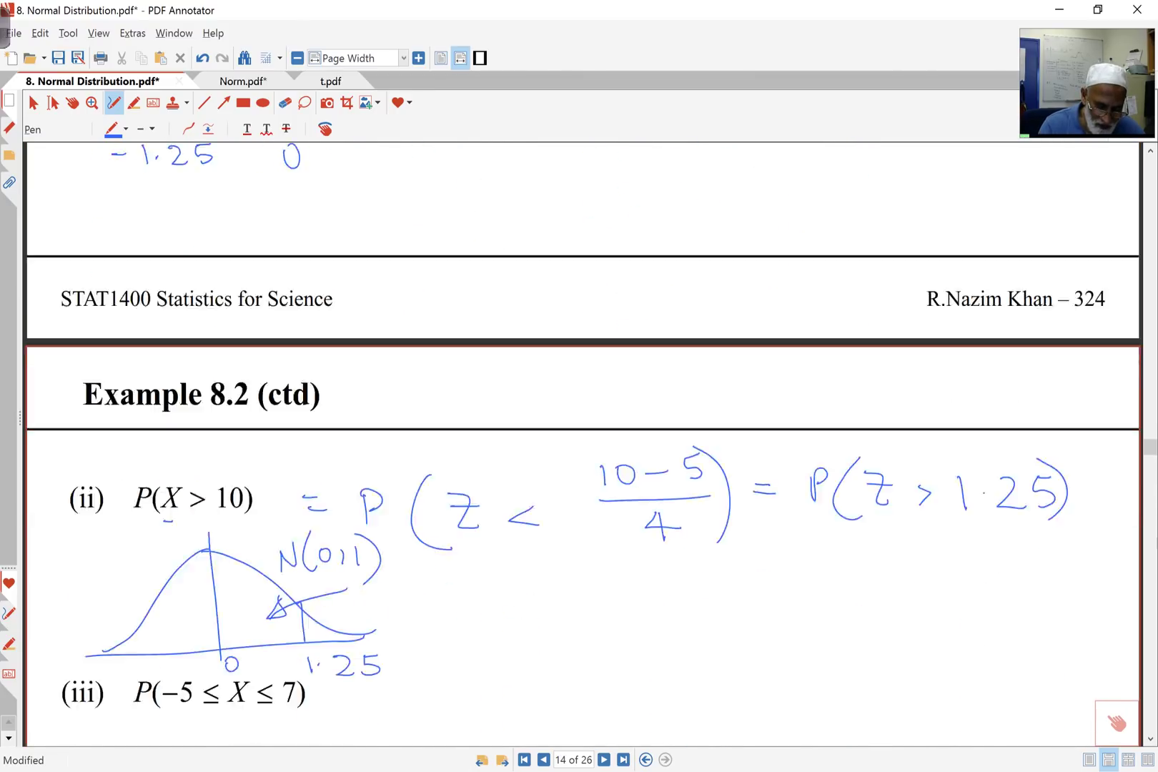
mouse_move(359, 517)
left_mouse_down()
mouse_move(351, 530)
mouse_move(359, 518)
mouse_move(398, 528)
mouse_move(390, 536)
left_mouse_up()
mouse_move(421, 510)
left_mouse_down()
mouse_move(418, 535)
mouse_move(469, 521)
left_mouse_up()
left_click_drag(458, 509, 459, 535)
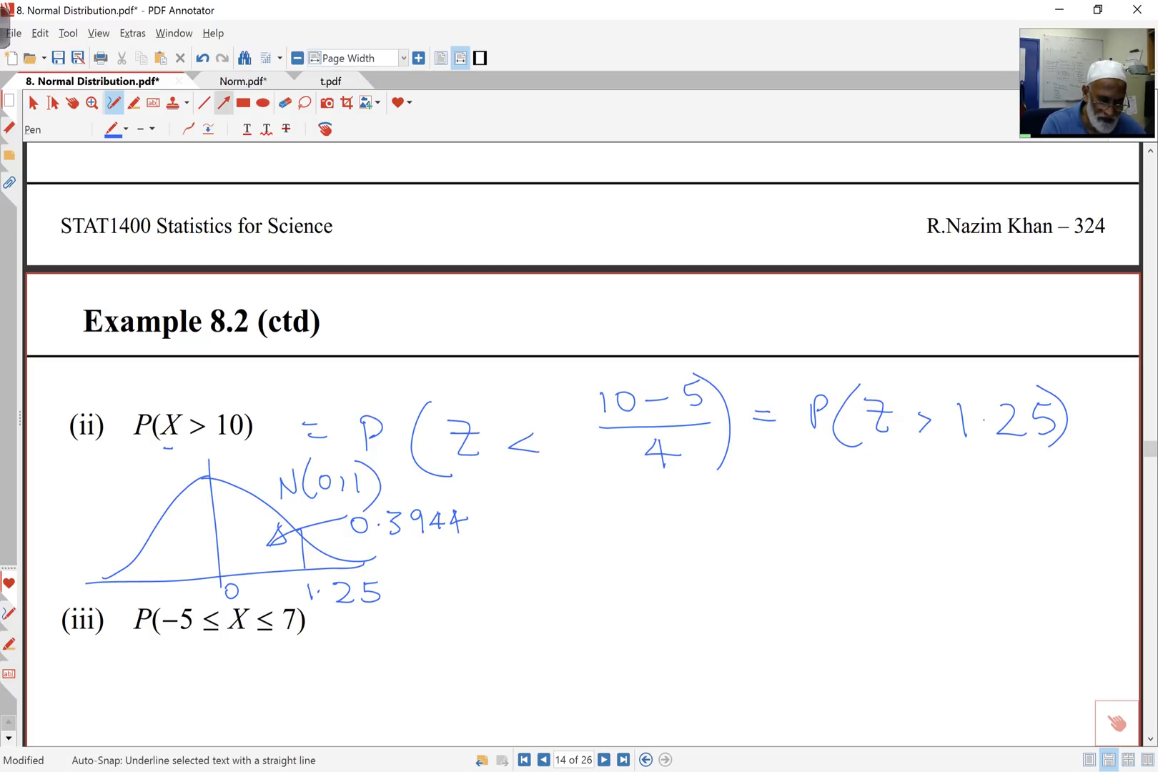
- Erase the wrong < after Z and replace it with >
left_click(285, 102)
left_click(523, 443)
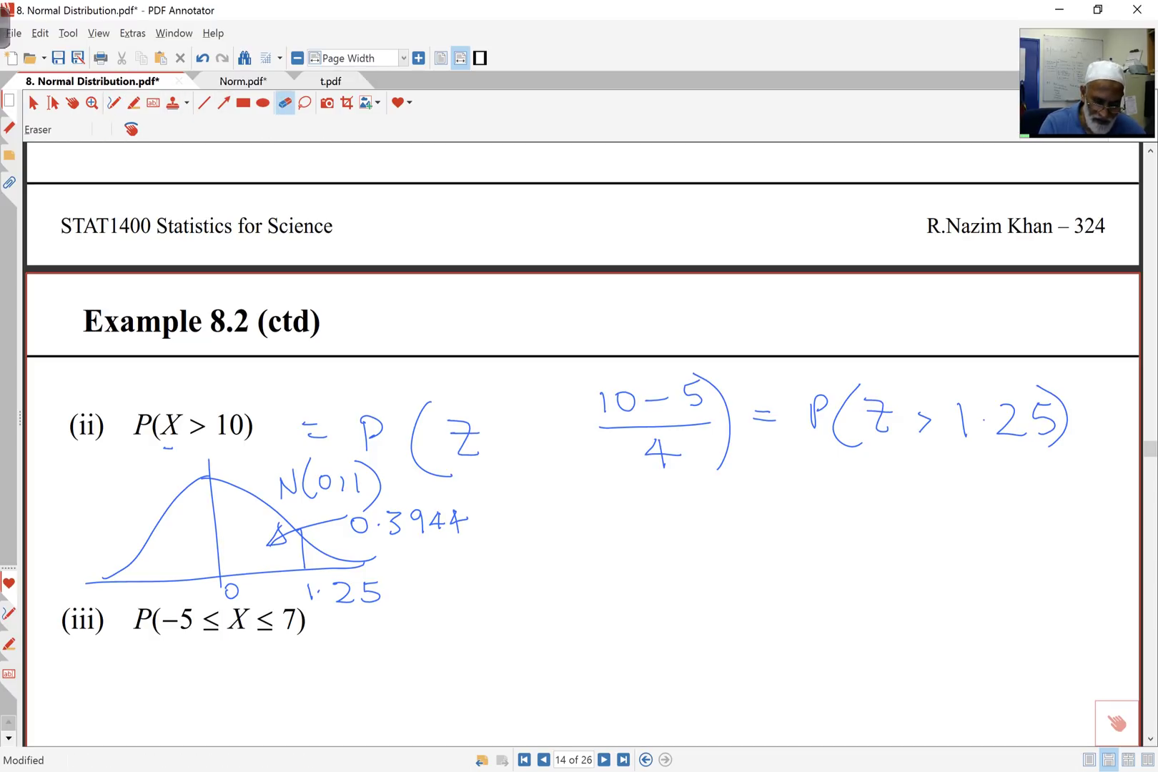
left_click(113, 102)
left_click_drag(524, 430, 526, 453)
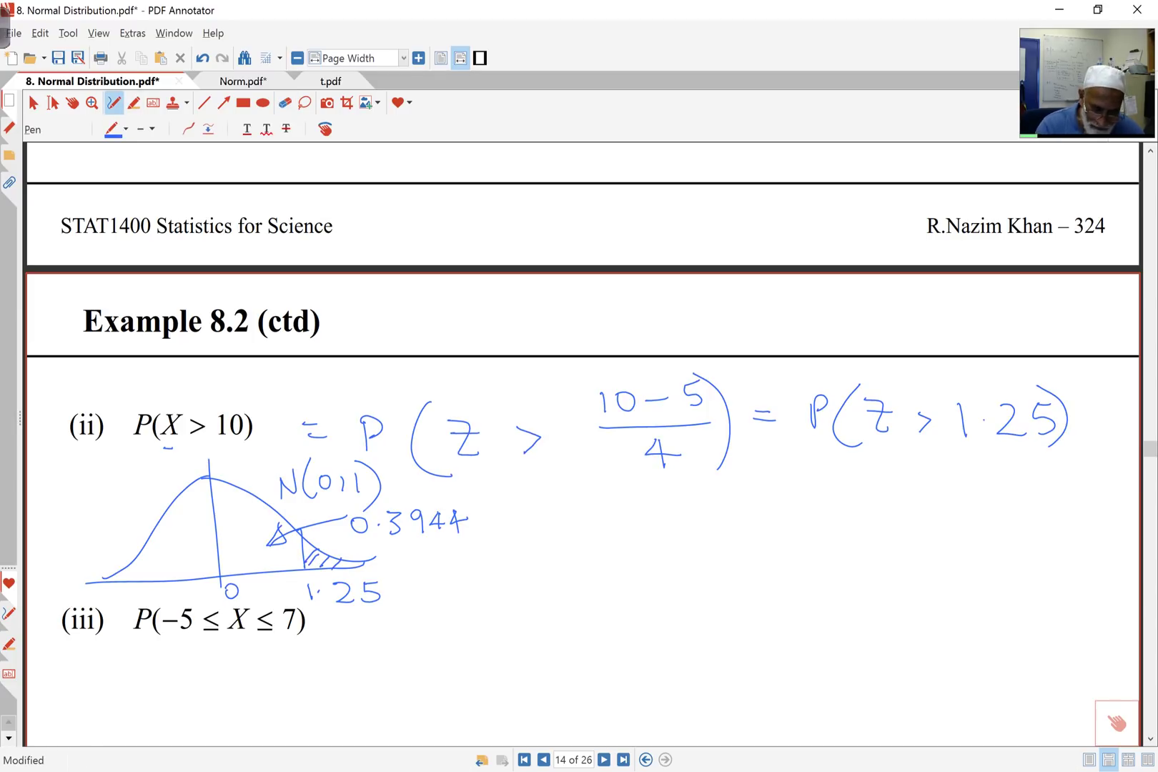
- Write the subtraction 0.5 − 0.3944 beside the sketch
mouse_move(706, 516)
left_mouse_down()
mouse_move(700, 533)
mouse_move(707, 516)
mouse_move(759, 521)
mouse_move(744, 532)
left_mouse_up()
left_click(723, 522)
mouse_move(784, 522)
left_mouse_down()
mouse_move(813, 510)
mouse_move(866, 525)
mouse_move(947, 507)
left_mouse_up()
mouse_move(936, 493)
left_mouse_down()
mouse_move(937, 515)
mouse_move(948, 511)
left_mouse_up()
mouse_move(949, 512)
left_mouse_down()
mouse_move(976, 506)
mouse_move(961, 519)
left_mouse_up()
- Write the result 0.1056 on the next line, fixing a wrong digit, and underline it
left_click_drag(723, 561, 791, 554)
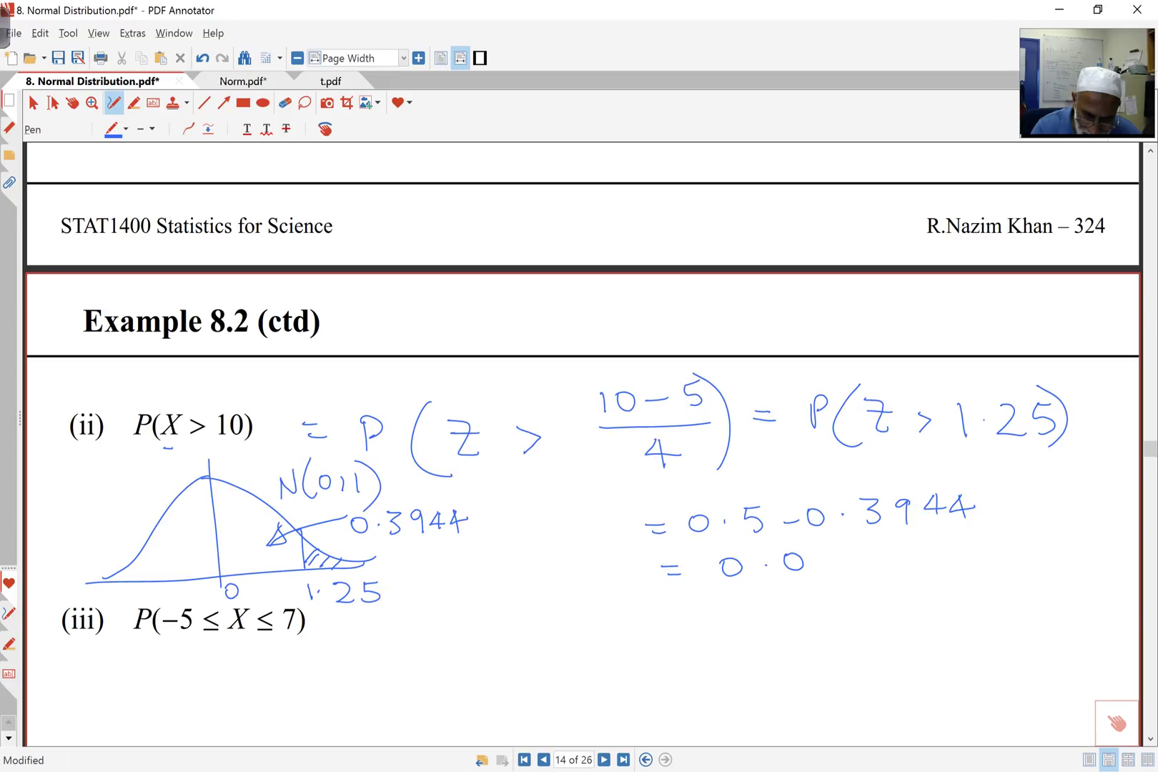
left_click(284, 102)
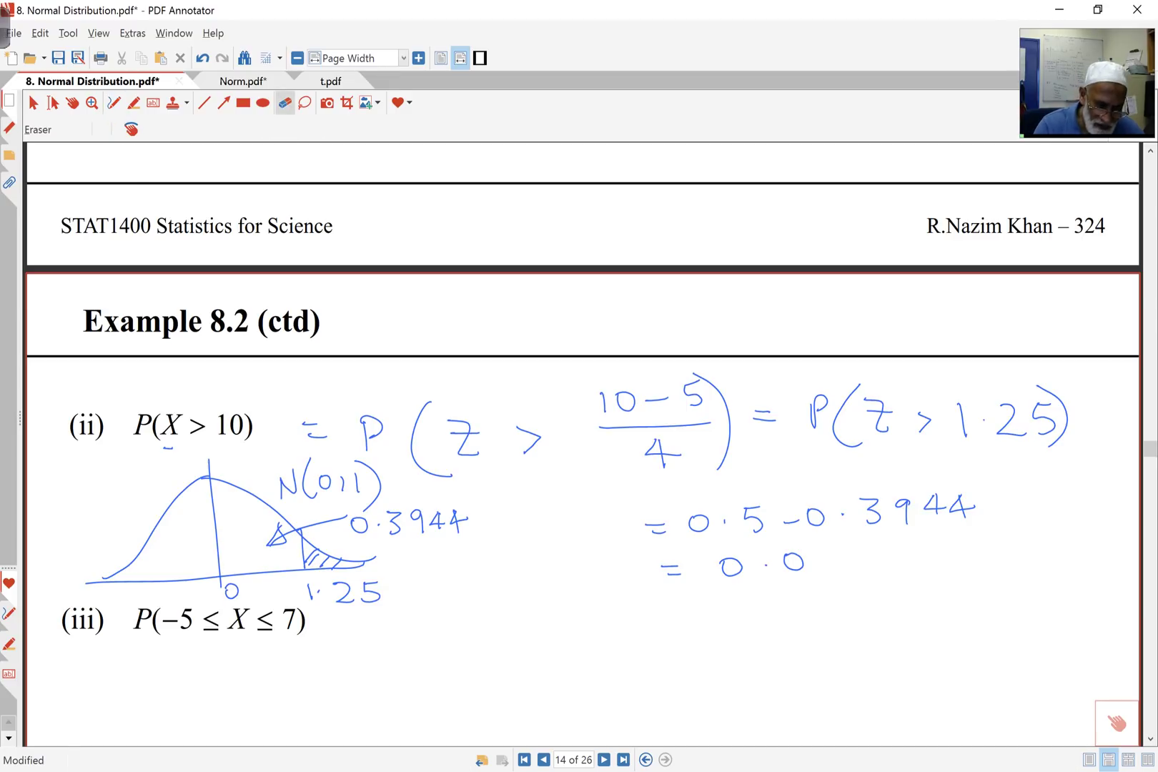
left_click(793, 562)
left_click(113, 102)
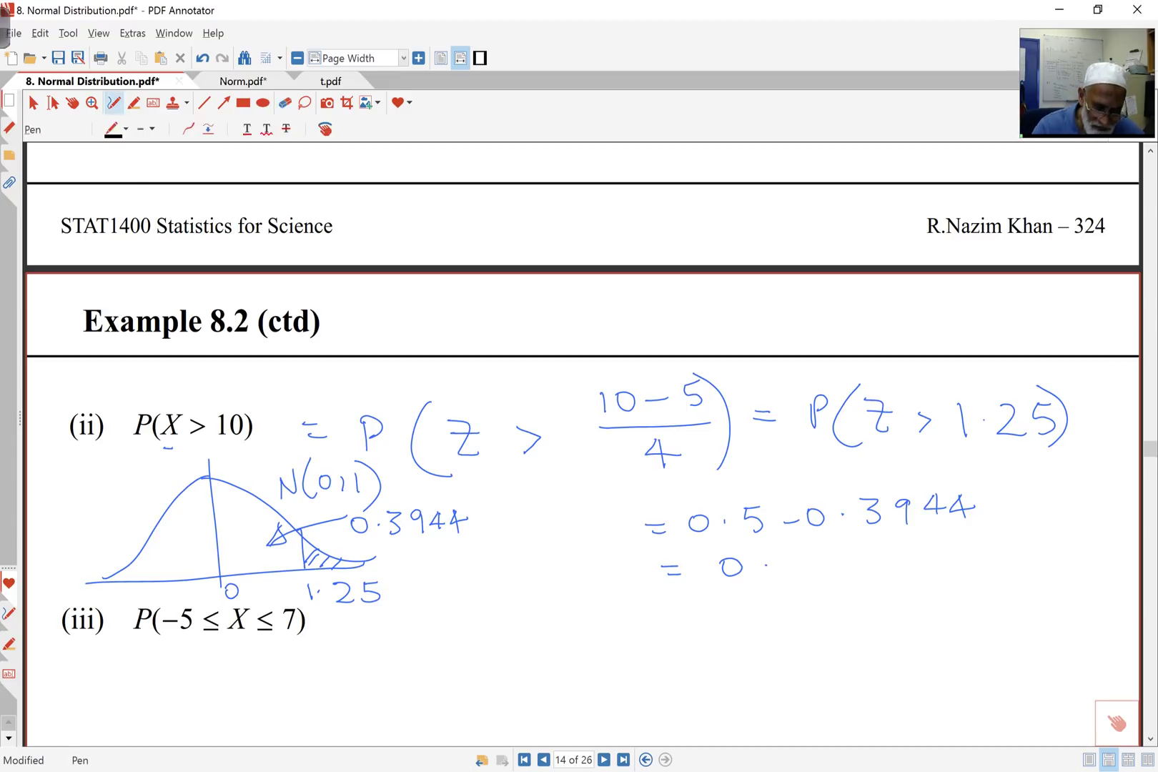
mouse_move(797, 548)
left_mouse_down()
mouse_move(792, 571)
mouse_move(823, 551)
left_mouse_up()
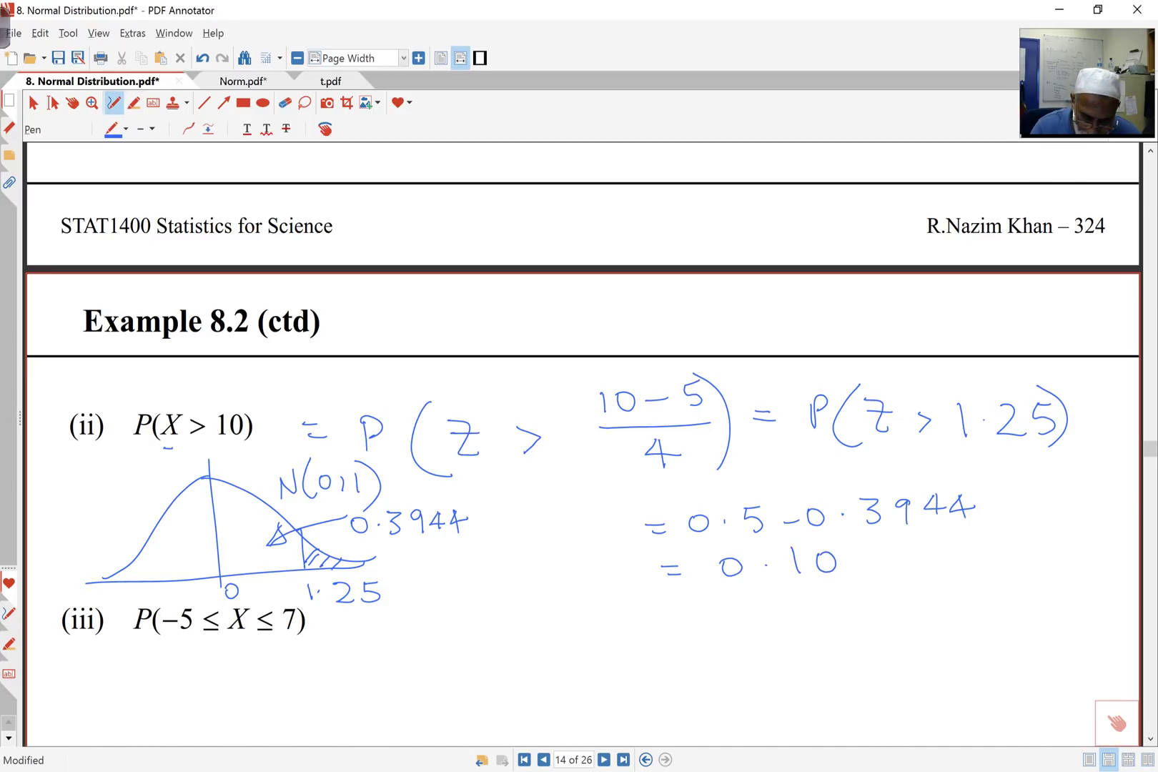
mouse_move(895, 547)
left_mouse_down()
mouse_move(886, 572)
mouse_move(886, 562)
left_mouse_up()
left_click_drag(719, 599, 934, 582)
- For part (iii), write = P((−5−5)/4 < Z < (7−5)/4)
scroll(583, 443, "down", 3)
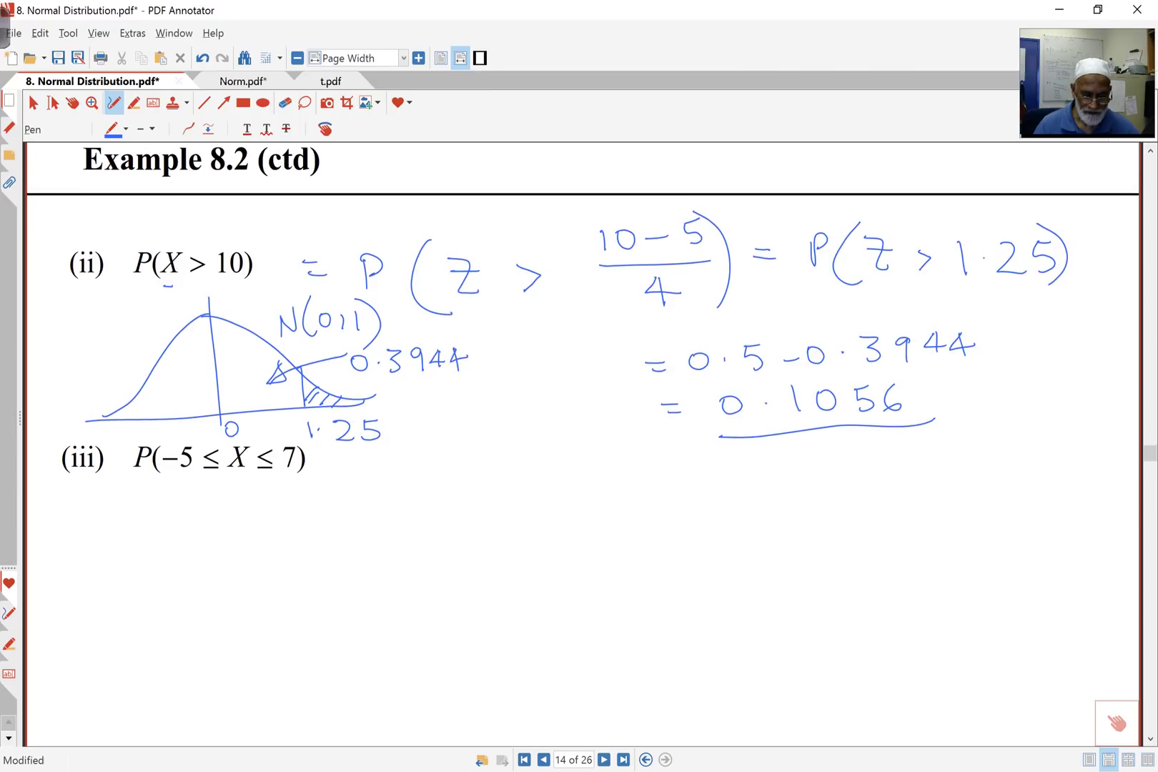
scroll(582, 443, "down", 1)
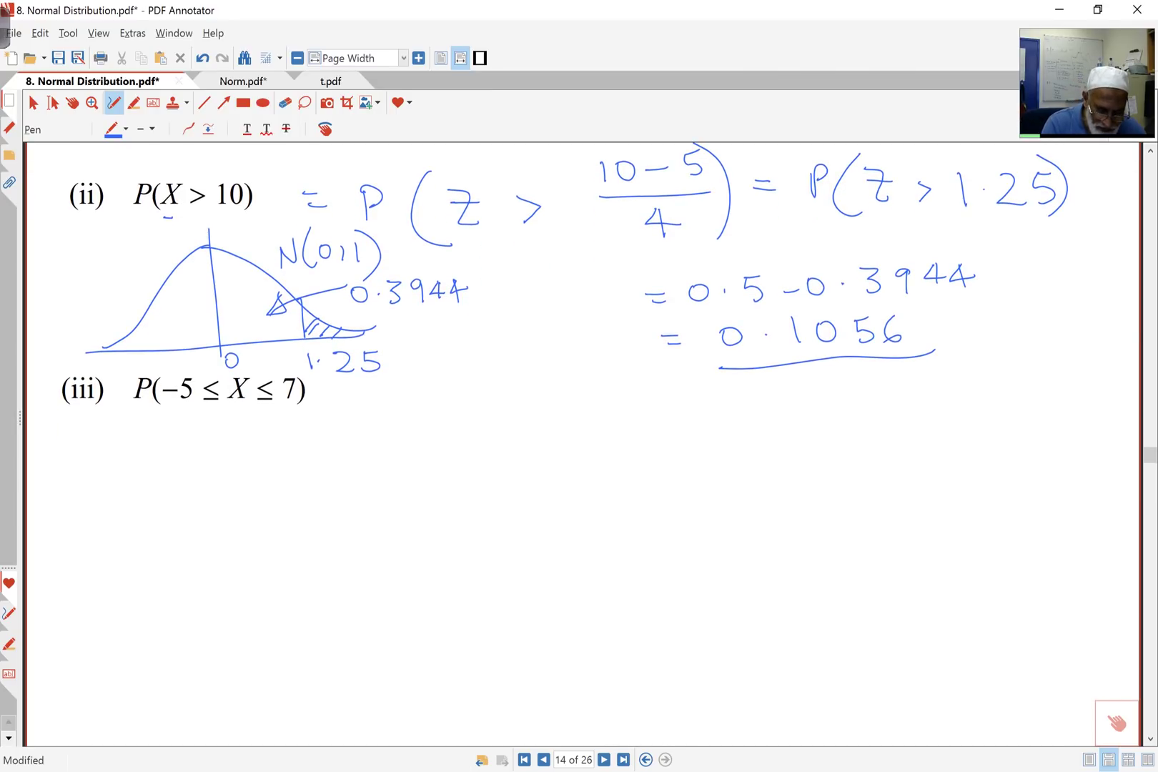
mouse_move(302, 448)
left_mouse_down()
mouse_move(350, 427)
mouse_move(351, 457)
left_mouse_up()
mouse_move(350, 427)
left_mouse_down()
mouse_move(359, 423)
mouse_move(352, 438)
left_mouse_up()
mouse_move(399, 412)
left_mouse_down()
mouse_move(373, 449)
mouse_move(405, 464)
left_mouse_up()
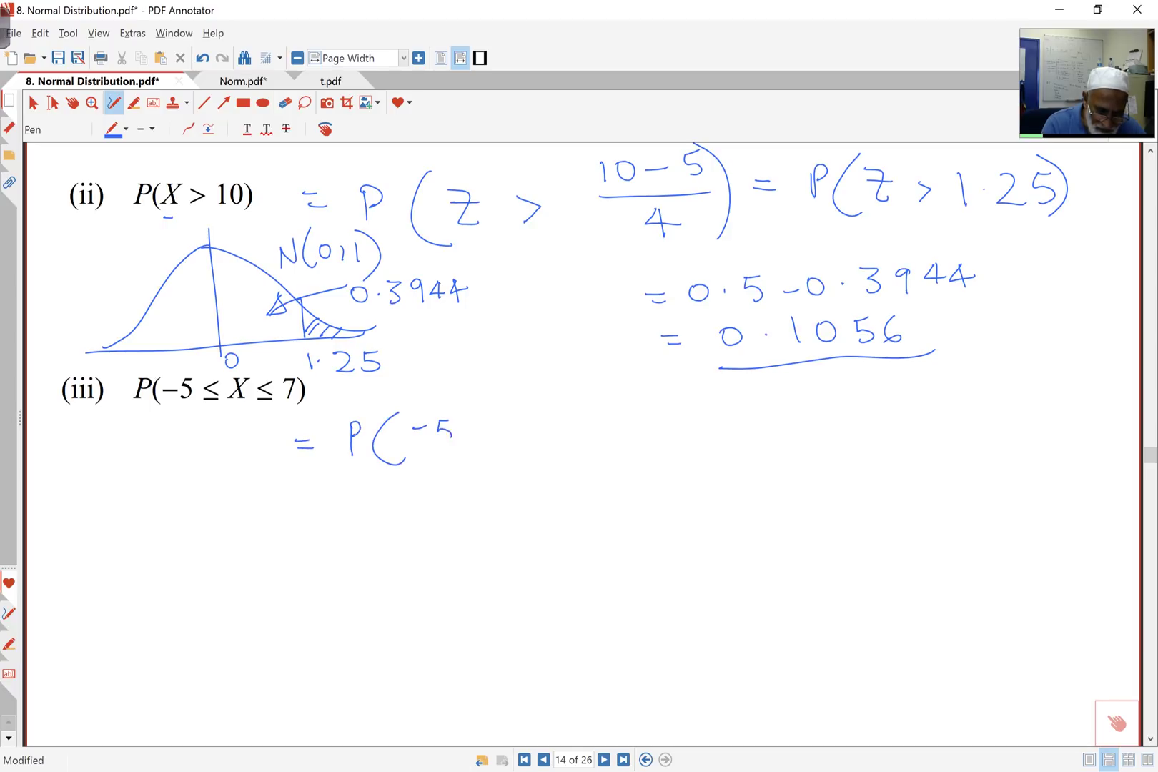
left_click_drag(478, 429, 489, 429)
mouse_move(498, 421)
left_mouse_down()
mouse_move(514, 419)
mouse_move(493, 439)
mouse_move(515, 445)
mouse_move(493, 471)
left_mouse_up()
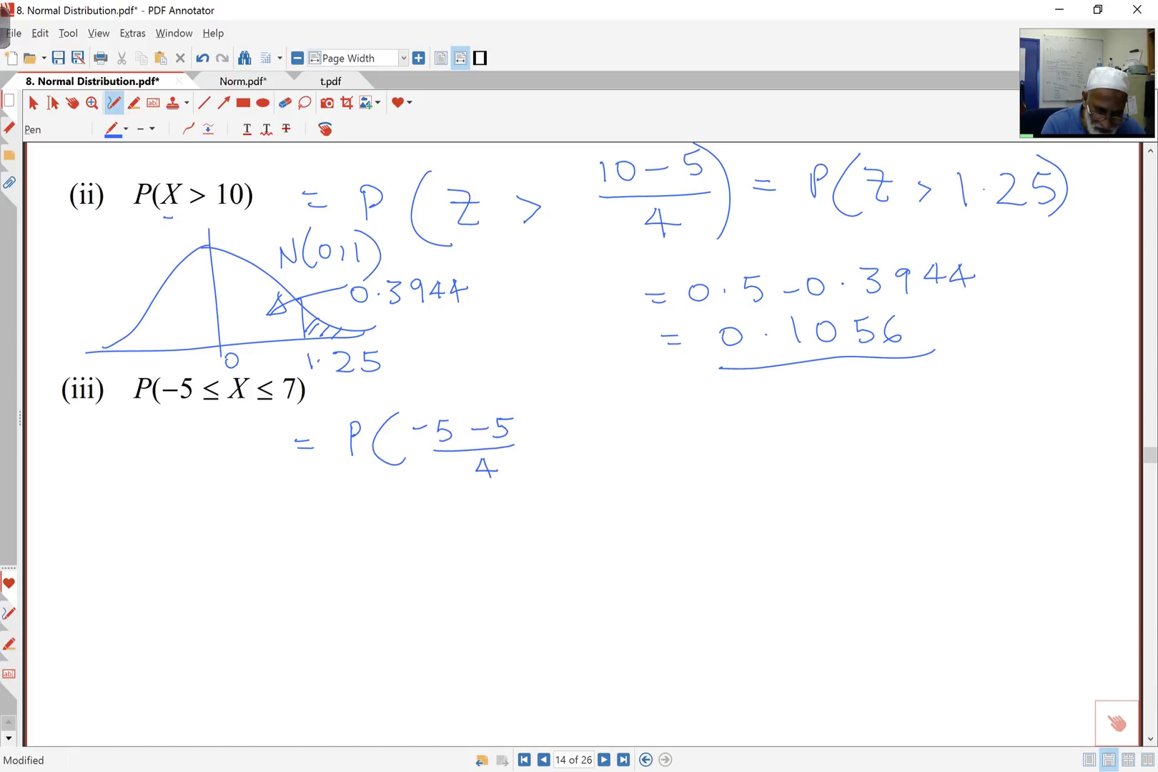
mouse_move(564, 436)
left_mouse_down()
mouse_move(607, 427)
mouse_move(610, 447)
mouse_move(649, 431)
mouse_move(654, 441)
mouse_move(688, 412)
mouse_move(706, 436)
mouse_move(760, 428)
left_mouse_up()
mouse_move(694, 449)
left_mouse_down()
mouse_move(775, 439)
mouse_move(752, 469)
left_mouse_up()
left_click_drag(782, 402, 780, 465)
- Add the simplified line = P(−2.5 < Z < 0.5) below it
left_click_drag(311, 517, 326, 520)
left_click_drag(313, 523, 365, 529)
mouse_move(424, 495)
left_mouse_down()
mouse_move(445, 544)
mouse_move(521, 532)
left_mouse_up()
mouse_move(600, 507)
left_mouse_down()
mouse_move(623, 499)
mouse_move(650, 524)
mouse_move(676, 513)
mouse_move(695, 525)
mouse_move(720, 508)
mouse_move(730, 521)
mouse_move(734, 508)
mouse_move(780, 514)
mouse_move(763, 528)
mouse_move(787, 490)
mouse_move(787, 527)
left_mouse_up()
left_click(745, 506)
- Sketch axes and a bell curve labelled N(0,1) below part (iii)
scroll(572, 429, "down", 1)
left_click_drag(176, 469, 208, 681)
left_click_drag(32, 663, 461, 652)
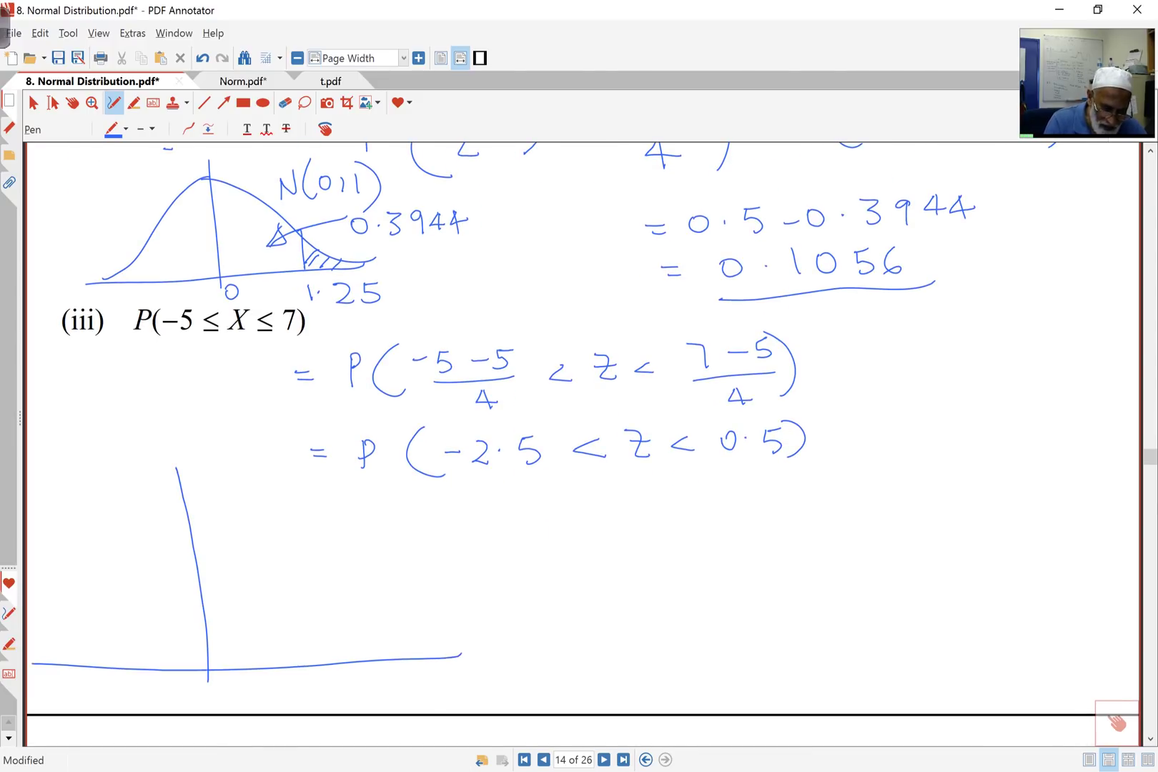
mouse_move(185, 491)
left_mouse_down()
mouse_move(48, 672)
mouse_move(185, 495)
mouse_move(372, 653)
left_mouse_up()
left_click_drag(272, 507, 271, 526)
mouse_move(274, 504)
left_mouse_down()
mouse_move(289, 524)
mouse_move(295, 487)
mouse_move(308, 530)
left_mouse_up()
mouse_move(331, 509)
left_mouse_down()
mouse_move(323, 525)
mouse_move(331, 509)
left_mouse_up()
mouse_move(347, 515)
left_mouse_down()
mouse_move(344, 531)
mouse_move(363, 527)
left_mouse_up()
left_click_drag(361, 488, 368, 541)
- Mark 0 and cut-off lines at 0.5 and −2.5, plus a pointer line from the 0–0.5 area
left_click_drag(203, 682, 219, 684)
mouse_move(303, 615)
left_mouse_down()
mouse_move(292, 695)
mouse_move(337, 674)
mouse_move(314, 696)
left_mouse_up()
mouse_move(93, 592)
left_mouse_down()
mouse_move(99, 699)
mouse_move(122, 698)
left_mouse_up()
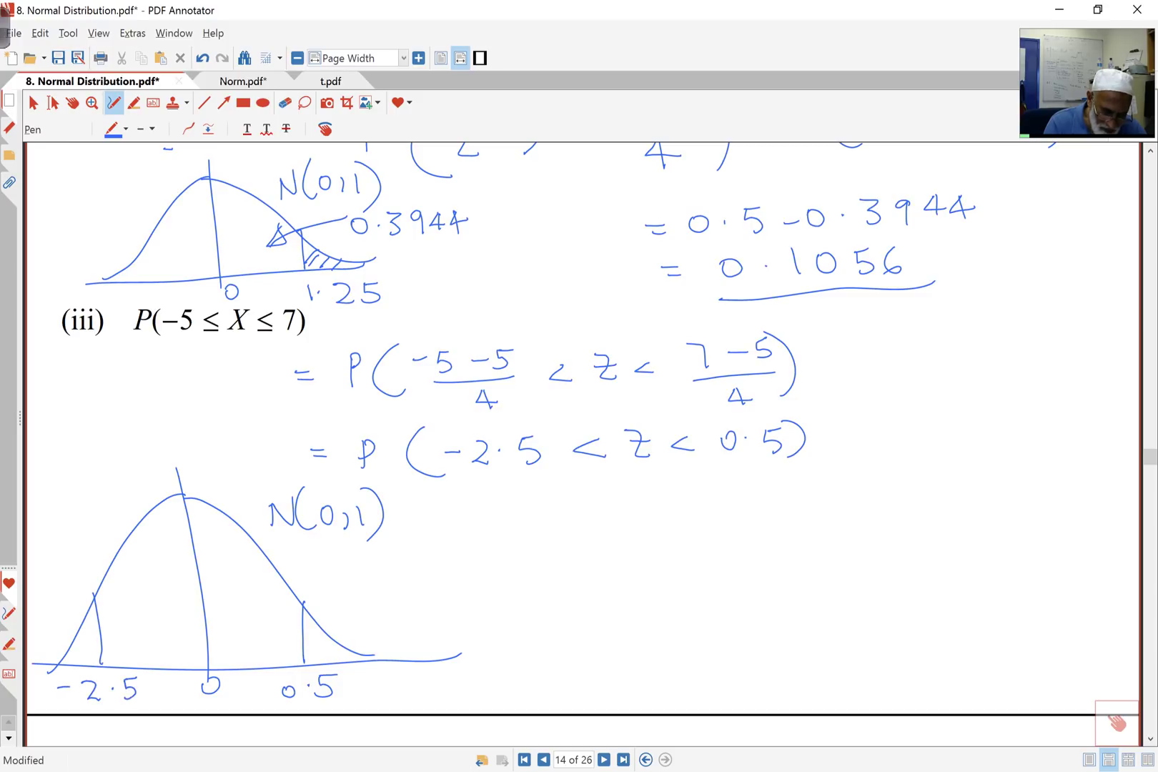
mouse_move(266, 598)
left_mouse_down()
mouse_move(356, 565)
mouse_move(267, 581)
mouse_move(284, 599)
left_mouse_up()
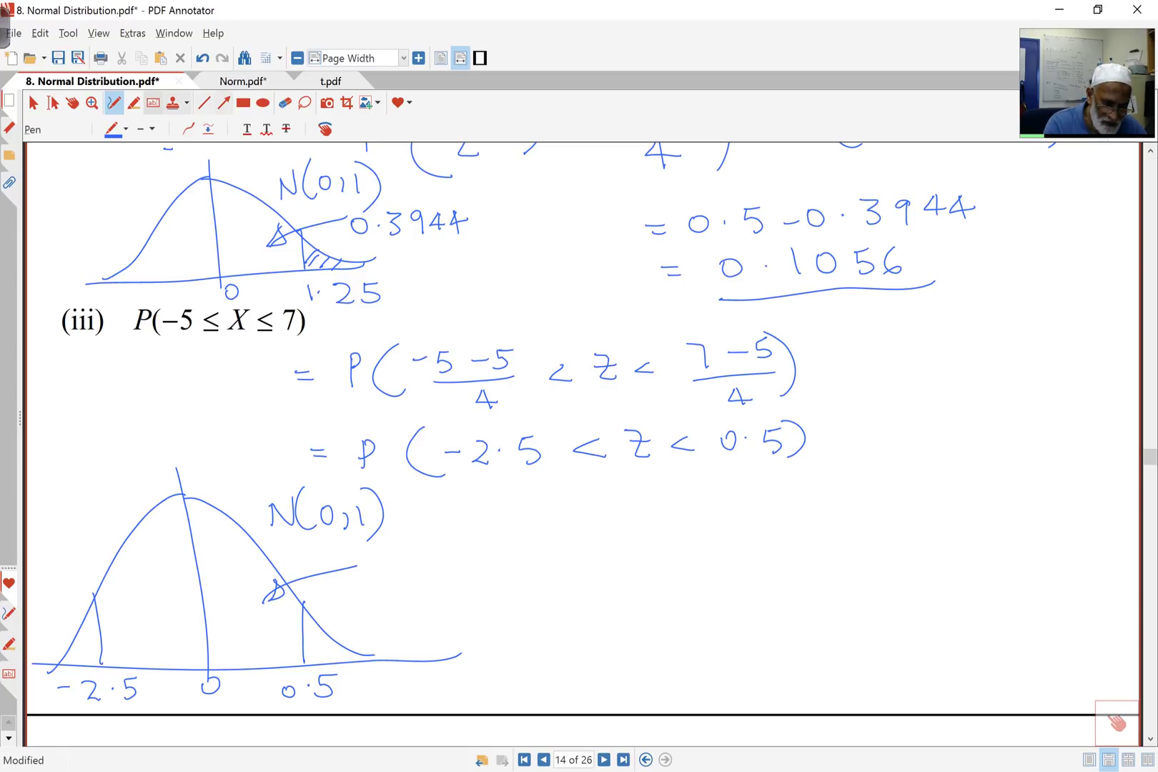
- Return to regular pen ink and bring up the Norm.pdf z-table
left_click(133, 103)
left_click(113, 103)
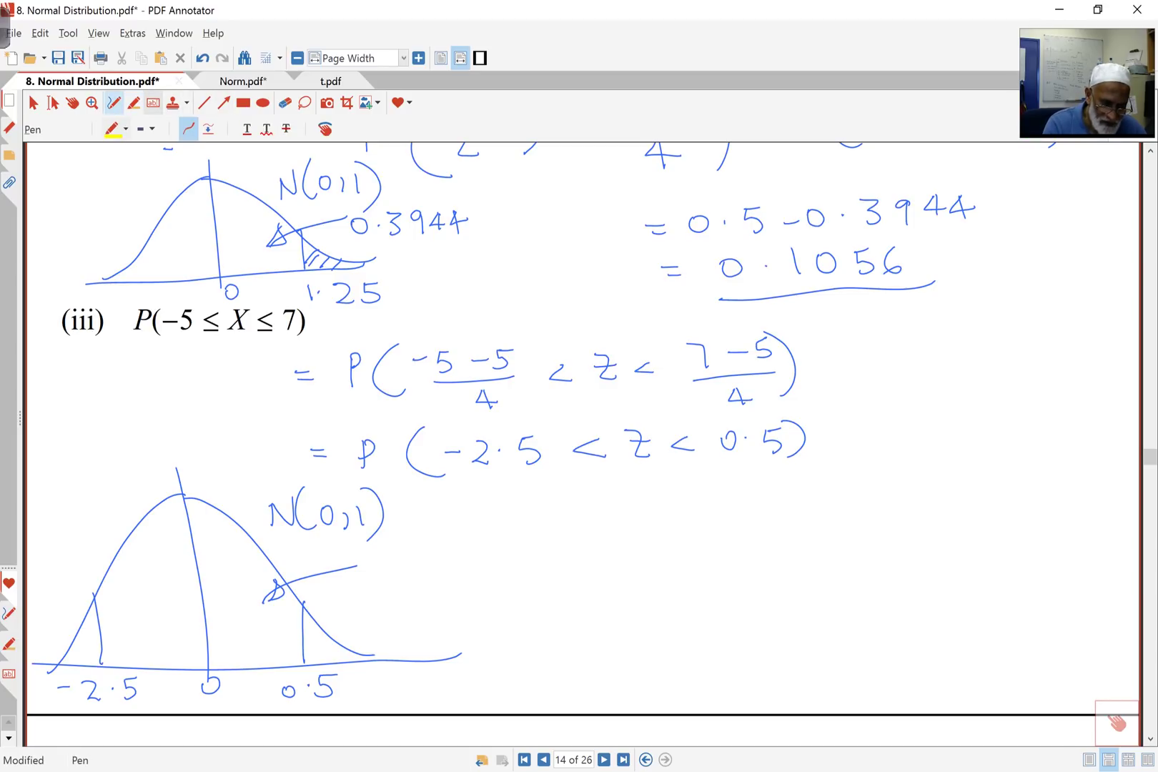
left_click(242, 81)
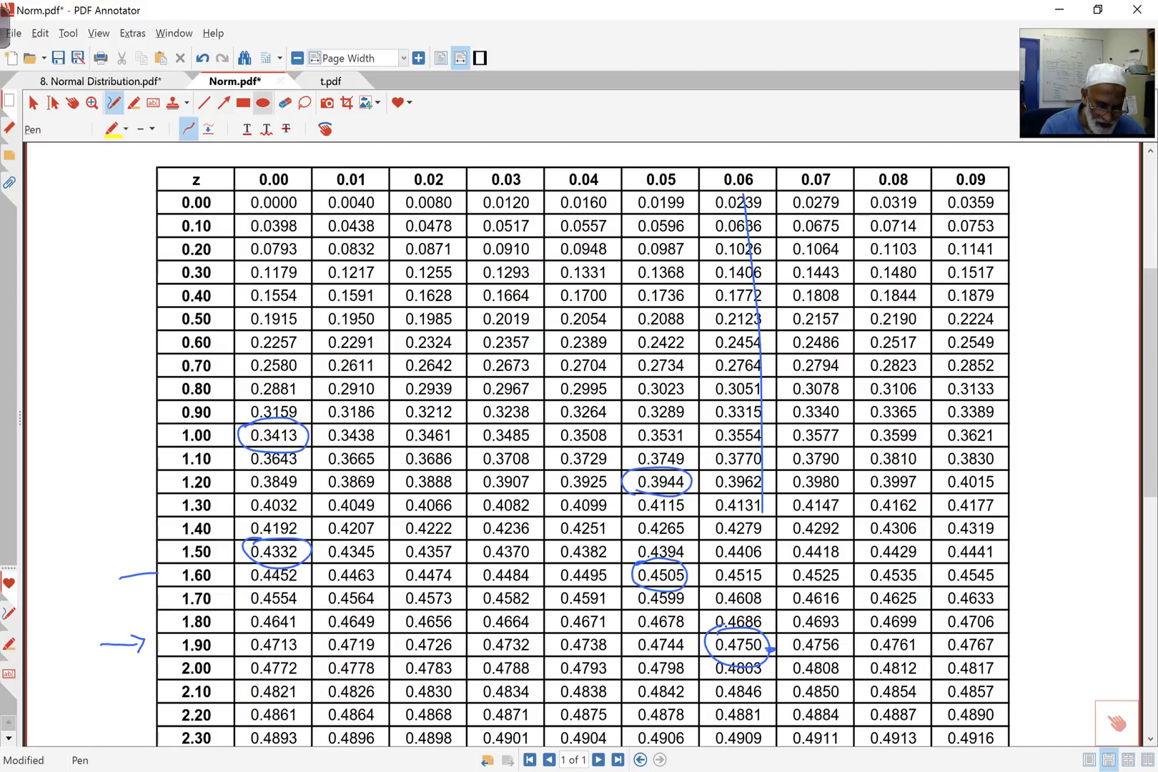
- Circle 0.1915 for z = 0.50, label the 0–0.5 area 0.1915, and draw an arrow to the left area
mouse_move(304, 313)
left_mouse_down()
mouse_move(266, 303)
mouse_move(250, 326)
left_mouse_up()
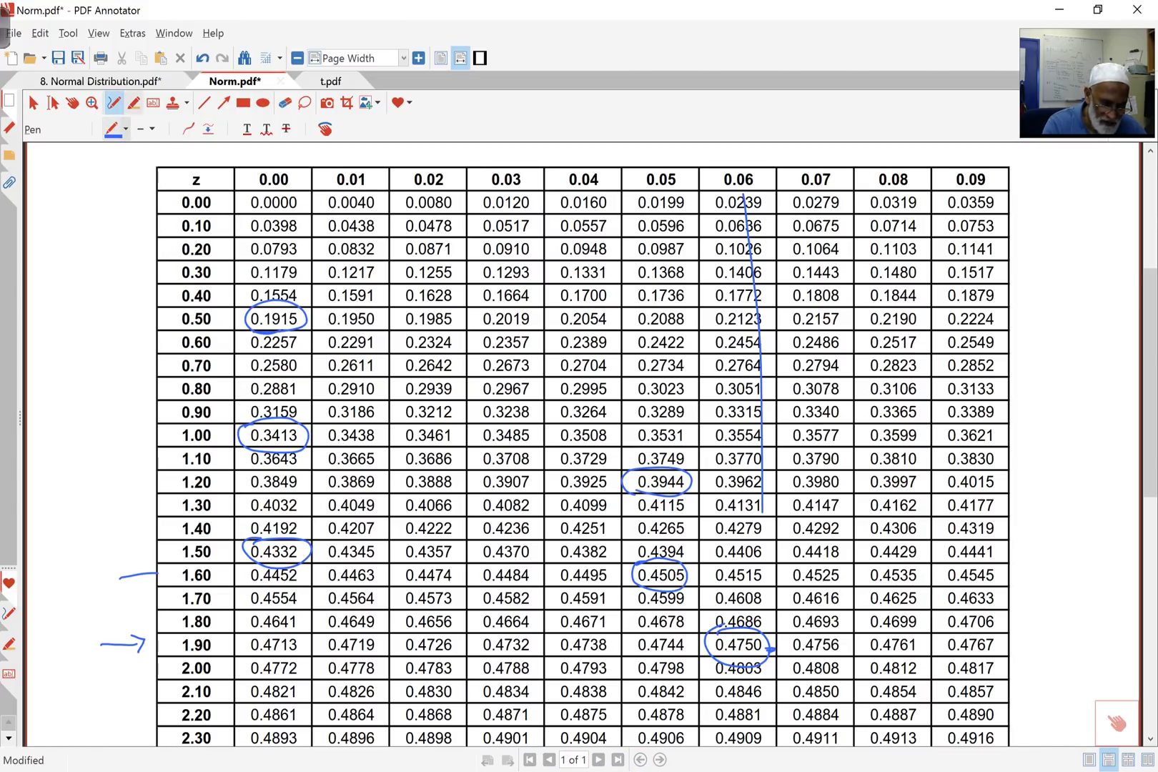
left_click(100, 80)
mouse_move(367, 563)
left_mouse_down()
mouse_move(427, 550)
mouse_move(429, 570)
left_mouse_up()
mouse_move(436, 545)
left_mouse_down()
mouse_move(437, 566)
mouse_move(448, 564)
left_mouse_up()
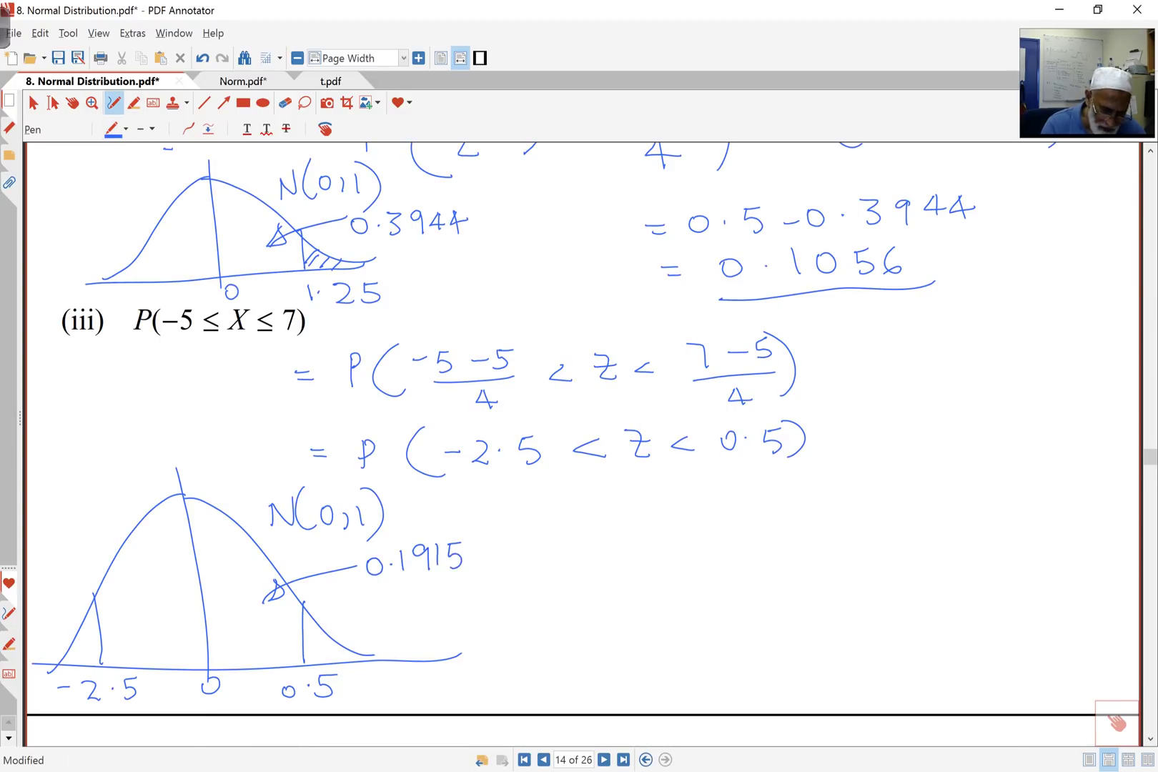
mouse_move(109, 514)
left_mouse_down()
mouse_move(147, 563)
mouse_move(163, 550)
left_mouse_up()
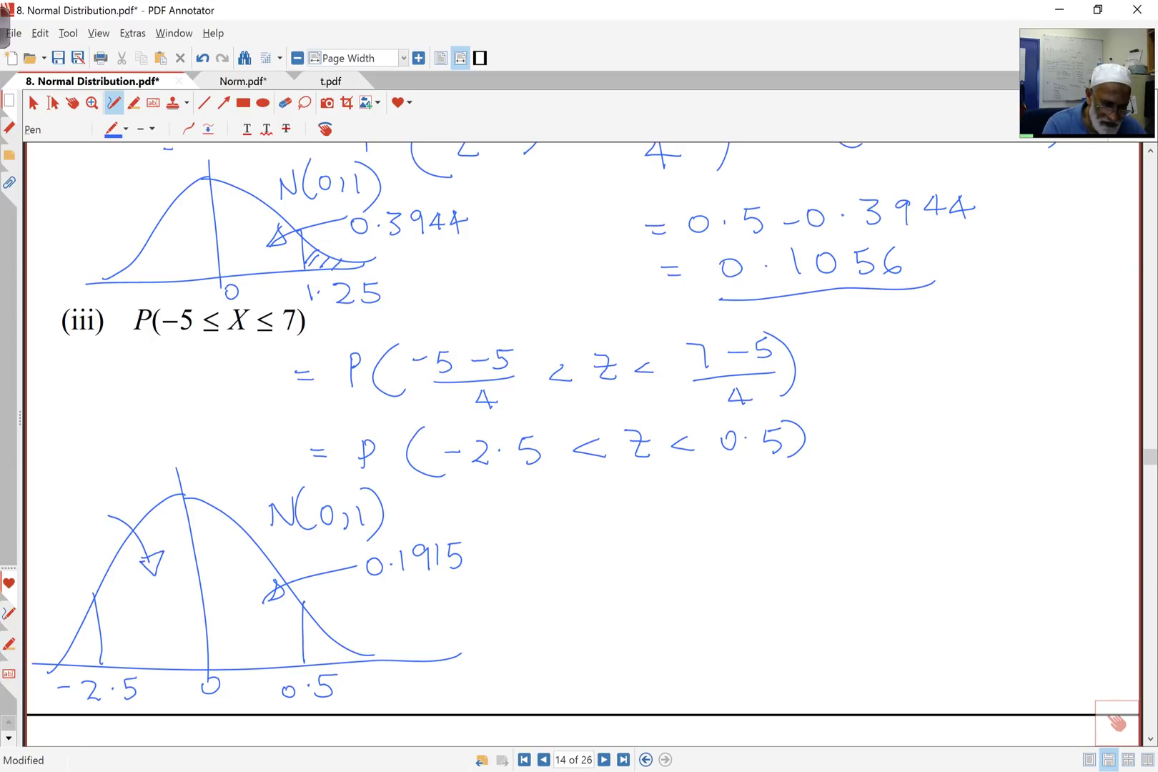
- Circle 0.4938 in the z-table and write 0.4938 by the curve's left area
left_click(237, 82)
scroll(583, 443, "down", 3)
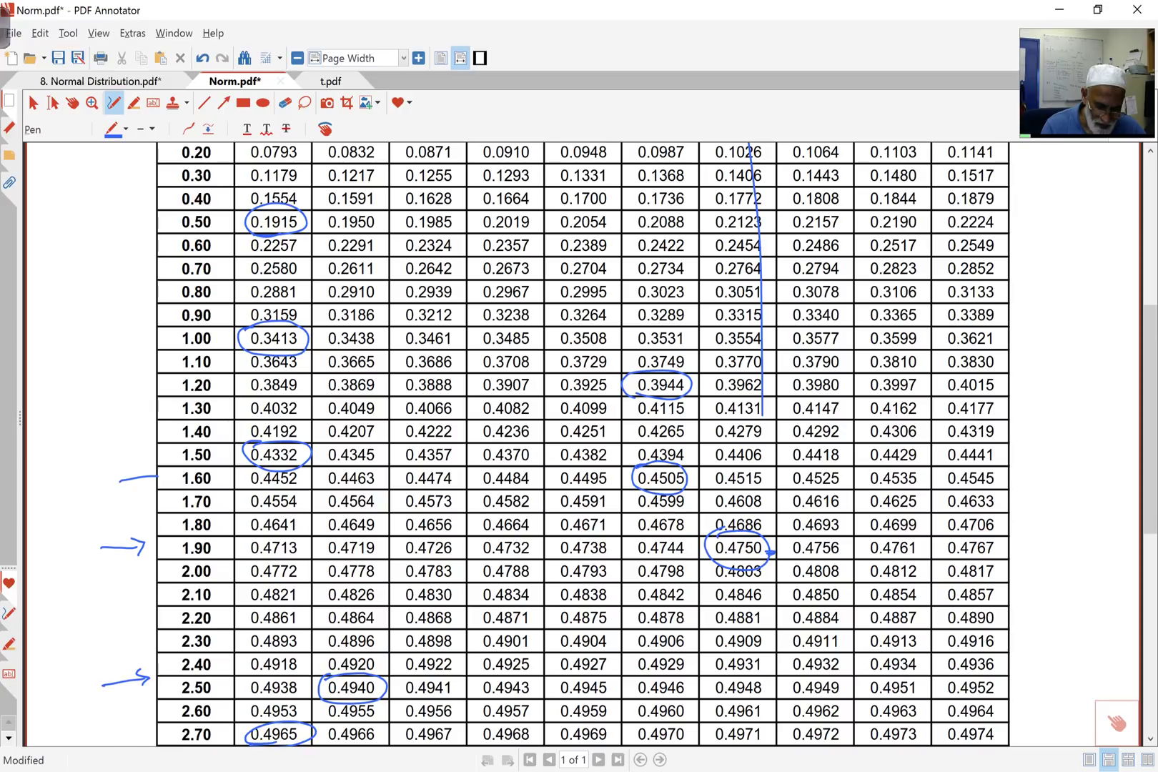
mouse_move(256, 699)
left_mouse_down()
mouse_move(293, 698)
mouse_move(268, 673)
mouse_move(259, 697)
left_mouse_up()
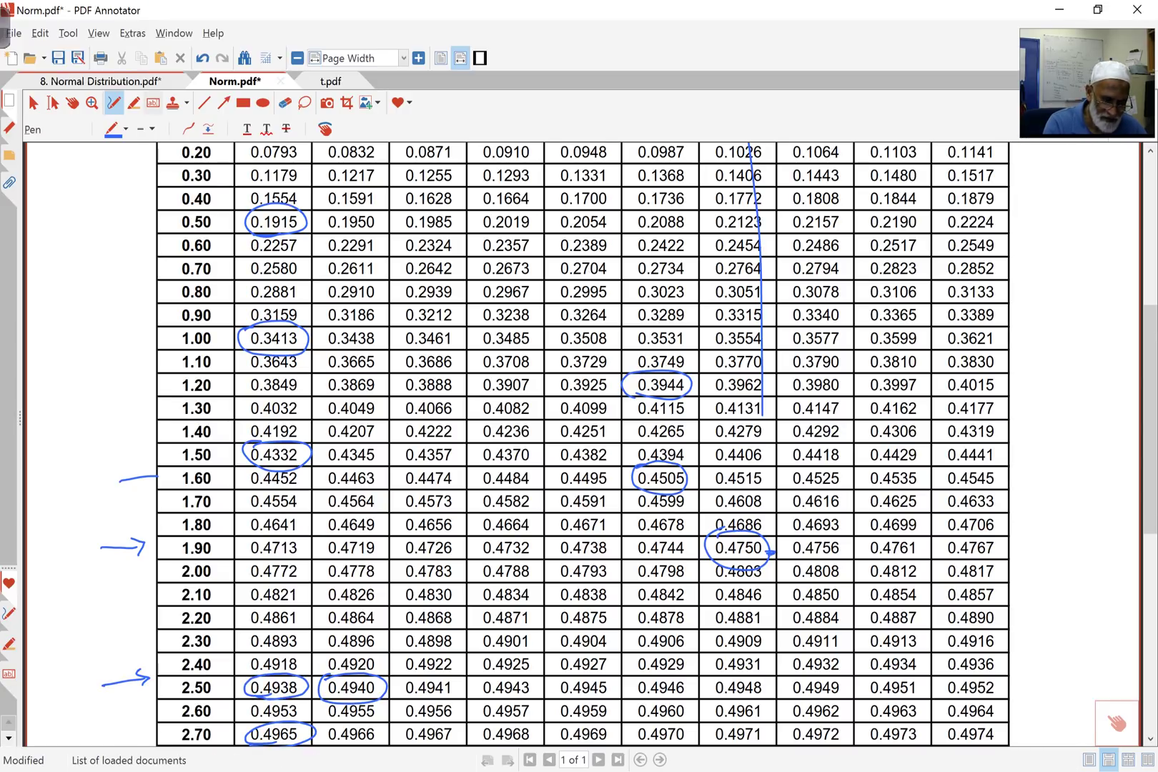
left_click(100, 80)
left_click_drag(69, 487, 115, 483)
mouse_move(136, 456)
left_mouse_down()
mouse_move(126, 463)
mouse_move(137, 479)
mouse_move(154, 446)
mouse_move(171, 443)
left_mouse_up()
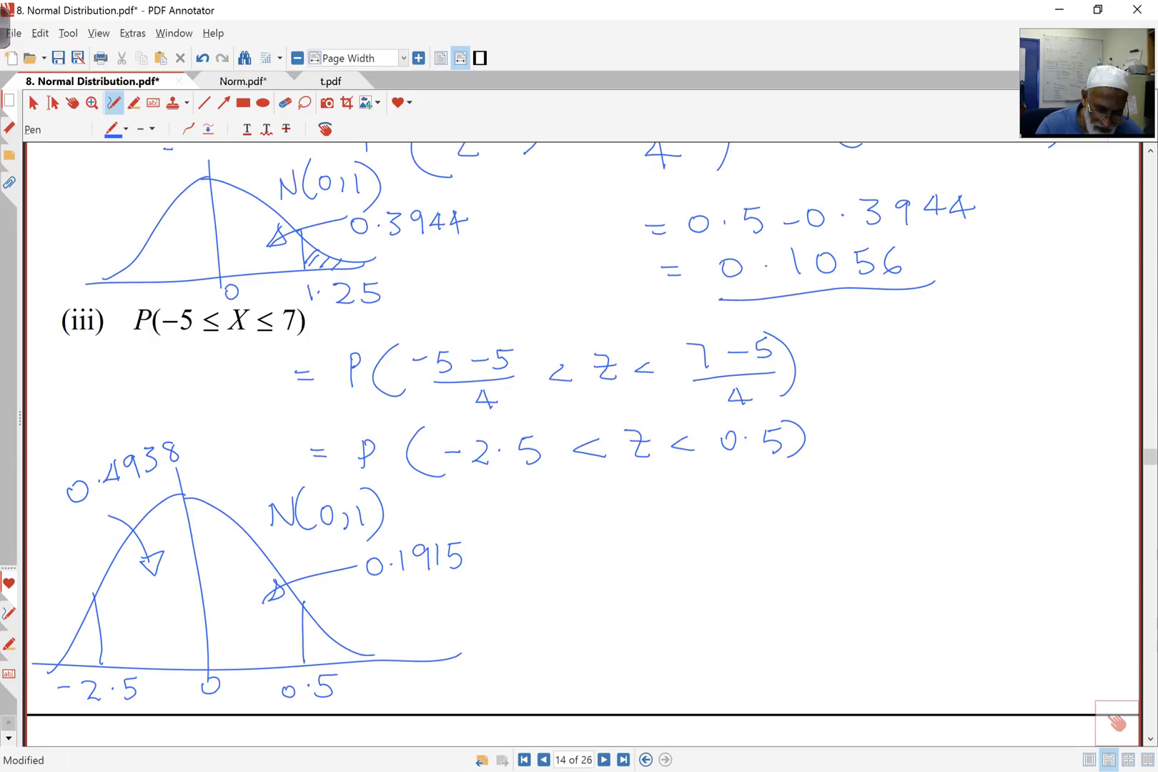
- Write = 0.4938 + 0.1915 and a first attempt at the result line
left_click_drag(590, 494, 606, 495)
mouse_move(588, 504)
left_mouse_down()
mouse_move(650, 510)
mouse_move(669, 499)
left_mouse_up()
mouse_move(691, 502)
left_mouse_down()
mouse_move(752, 497)
mouse_move(752, 516)
mouse_move(806, 496)
mouse_move(837, 500)
left_mouse_up()
mouse_move(827, 490)
left_mouse_down()
mouse_move(826, 511)
mouse_move(874, 488)
mouse_move(861, 492)
left_mouse_up()
mouse_move(892, 491)
left_mouse_down()
mouse_move(913, 499)
mouse_move(926, 479)
mouse_move(935, 499)
left_mouse_up()
left_click_drag(948, 472, 962, 494)
left_click_drag(612, 564, 630, 574)
mouse_move(821, 544)
left_mouse_down()
mouse_move(840, 556)
mouse_move(831, 568)
mouse_move(763, 557)
mouse_move(773, 549)
mouse_move(748, 581)
left_mouse_up()
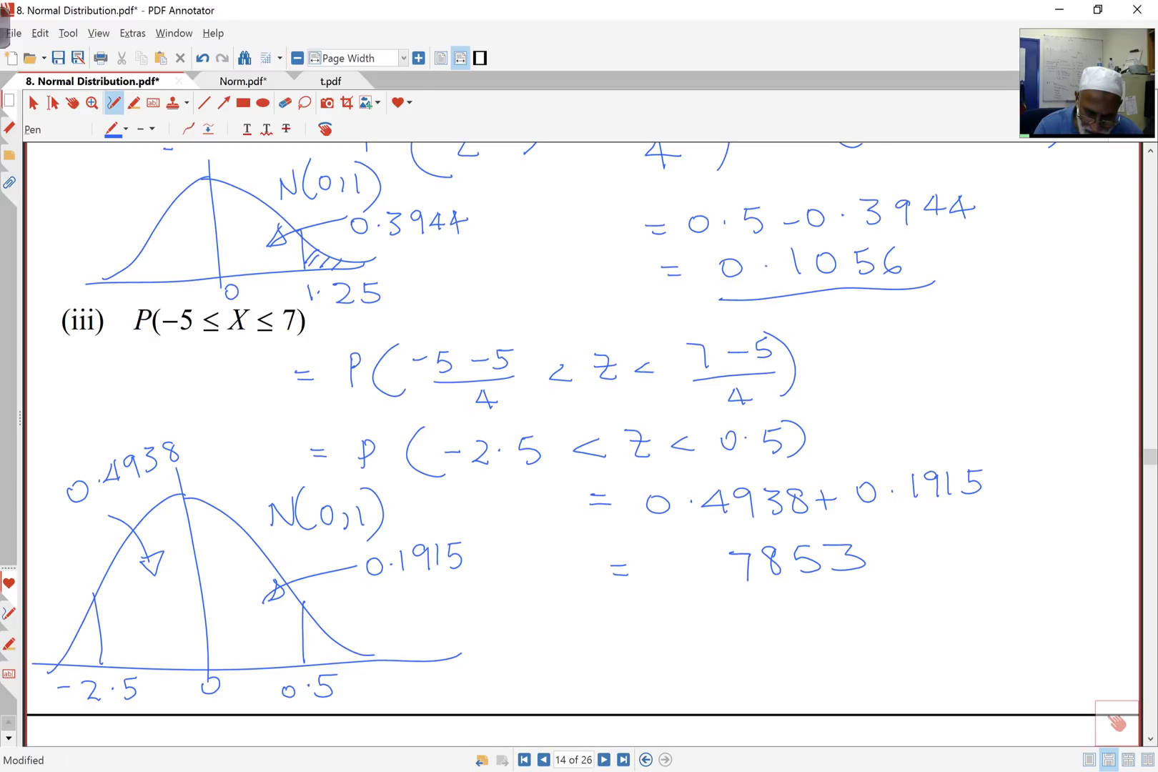
- Erase the stray 7, rewrite the result as 0.6853, and underline it
left_click(285, 102)
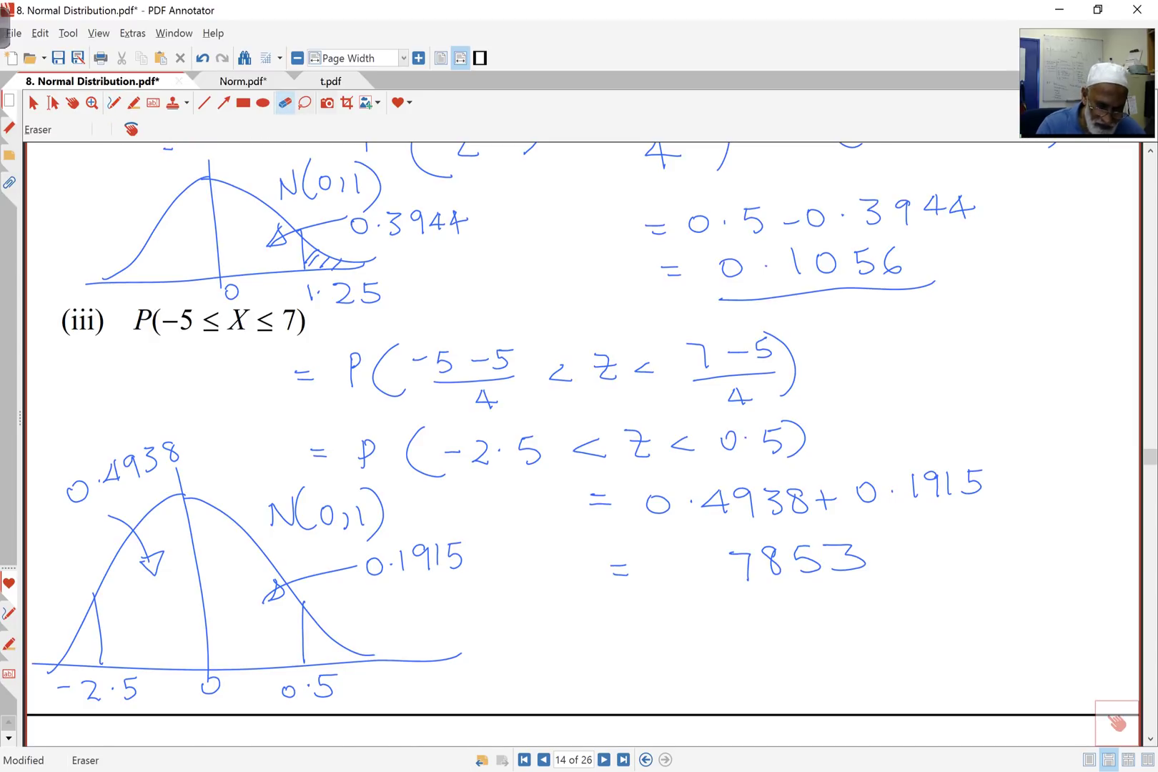
left_click(739, 565)
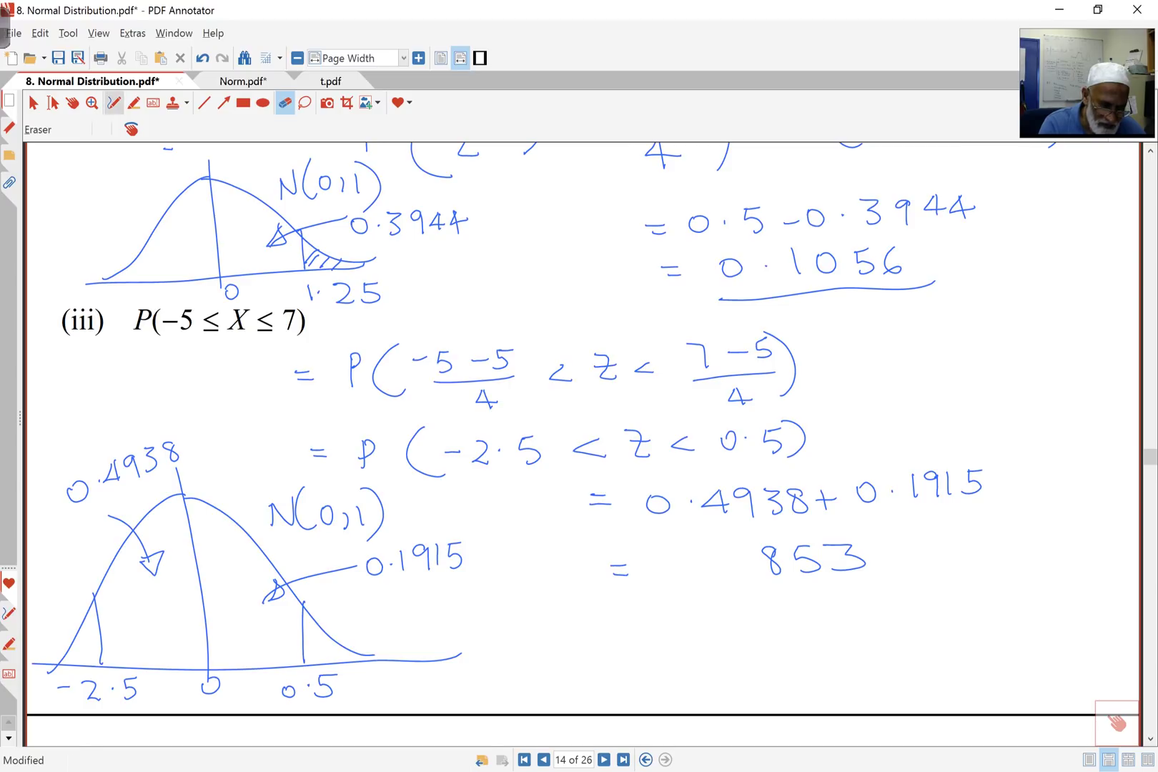
left_click(113, 102)
mouse_move(748, 552)
left_mouse_down()
mouse_move(748, 571)
mouse_move(686, 572)
mouse_move(699, 557)
mouse_move(884, 587)
left_mouse_up()
left_click(721, 566)
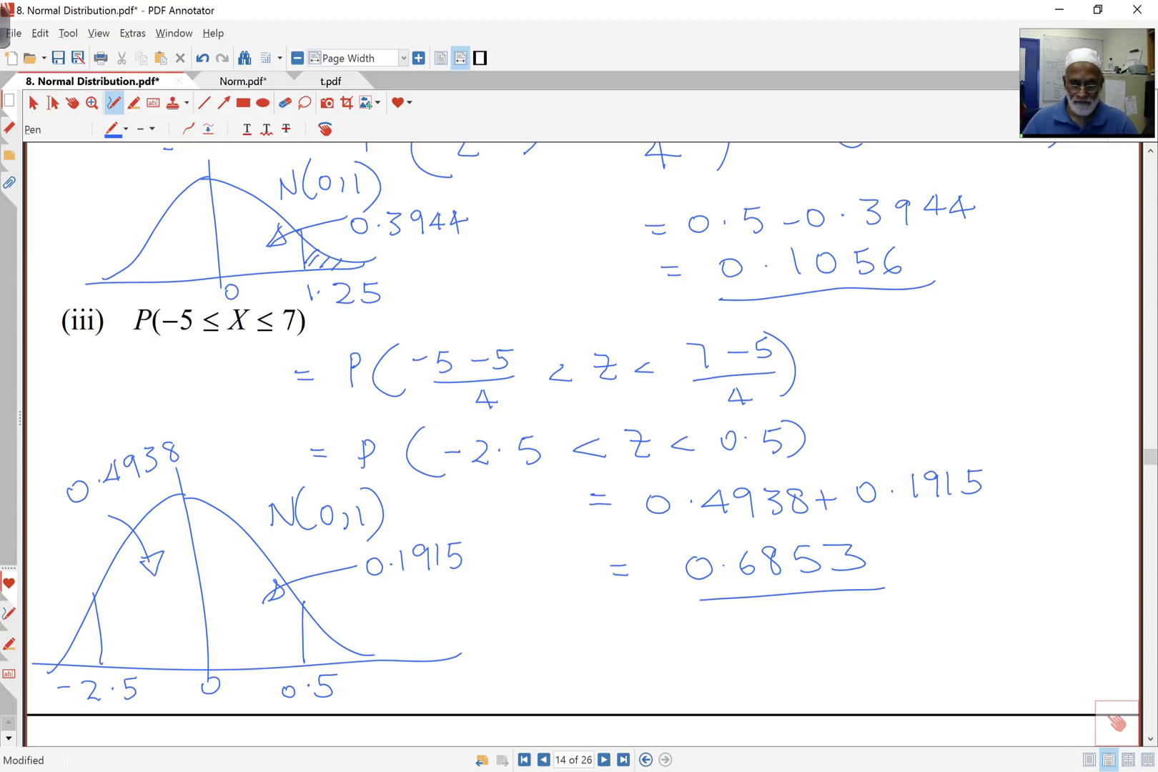
scroll(582, 443, "down", 5)
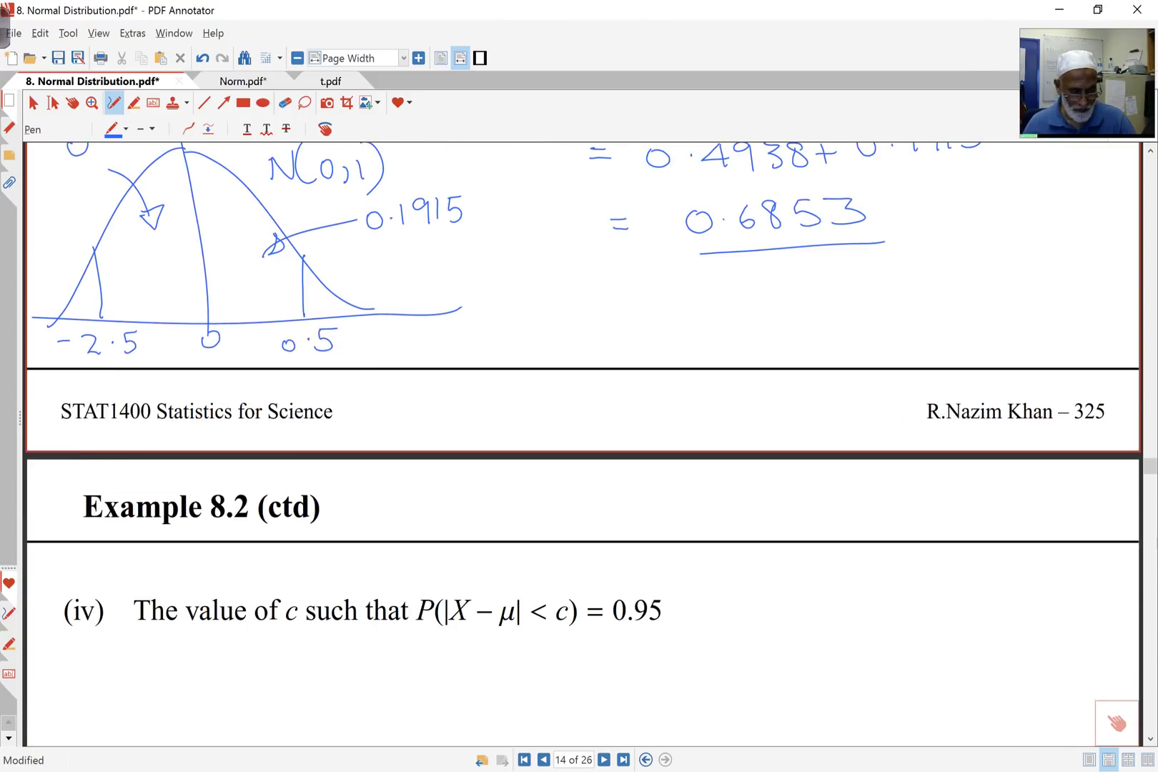
- Sketch axes and a bell curve for part (iv), marked 0 and labelled N(0,1)
scroll(583, 443, "down", 3)
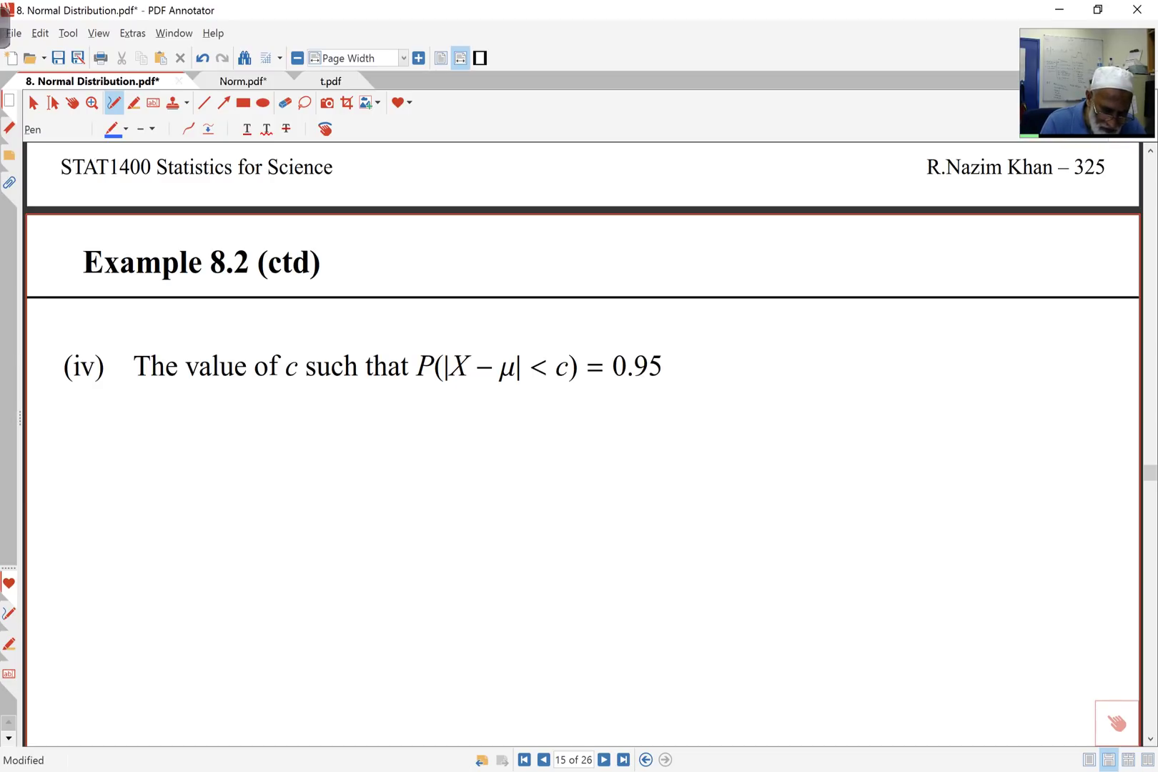
left_click_drag(229, 443, 251, 623)
left_click_drag(48, 629, 422, 606)
mouse_move(229, 469)
left_mouse_down()
mouse_move(124, 582)
mouse_move(82, 609)
mouse_move(322, 510)
mouse_move(430, 593)
left_mouse_up()
mouse_move(246, 641)
left_mouse_down()
mouse_move(257, 645)
mouse_move(247, 639)
left_mouse_up()
left_click_drag(265, 438, 268, 457)
mouse_move(294, 418)
left_mouse_down()
mouse_move(293, 460)
mouse_move(305, 463)
mouse_move(317, 436)
mouse_move(329, 457)
left_mouse_up()
left_click_drag(339, 434, 356, 465)
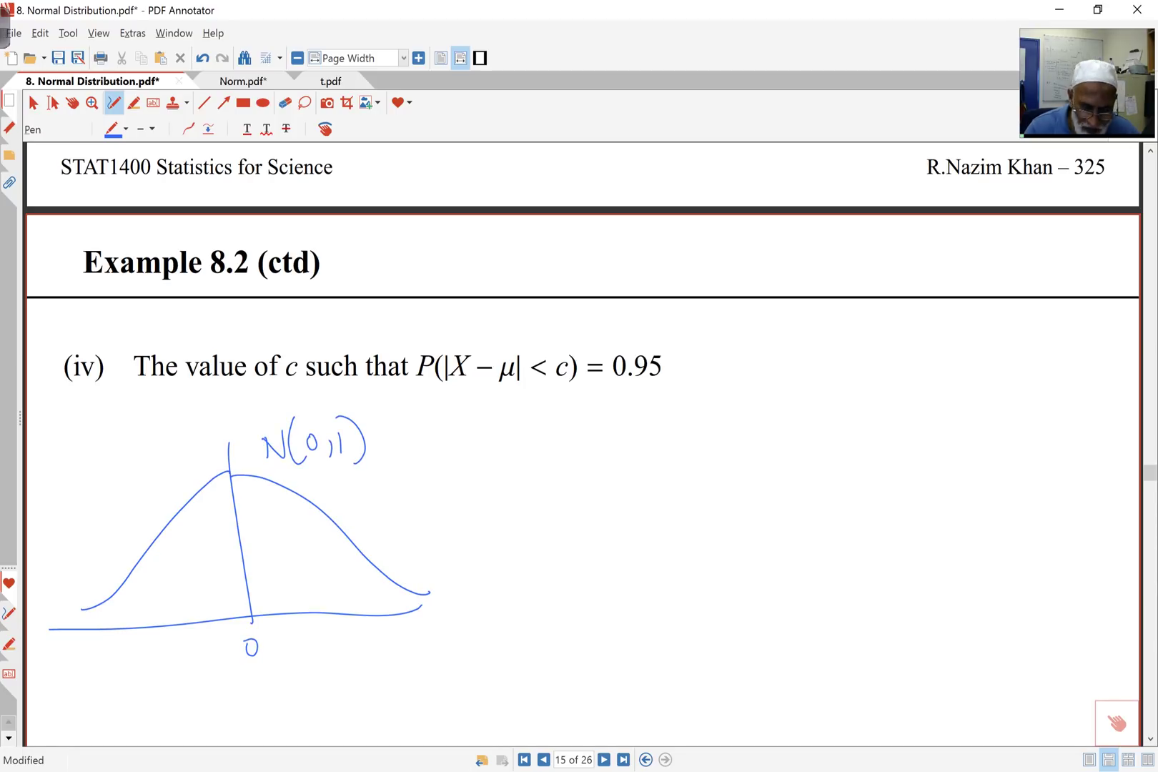
- Write Z = (x − μ)/σ beside the part (iv) heading
mouse_move(784, 249)
left_mouse_down()
mouse_move(811, 274)
mouse_move(812, 263)
left_mouse_up()
left_click_drag(818, 265, 841, 272)
left_click_drag(879, 253, 899, 270)
mouse_move(899, 252)
left_mouse_down()
mouse_move(882, 270)
mouse_move(926, 257)
mouse_move(973, 269)
left_mouse_up()
left_click_drag(884, 278, 983, 270)
mouse_move(945, 300)
left_mouse_down()
mouse_move(941, 318)
mouse_move(959, 289)
left_mouse_up()
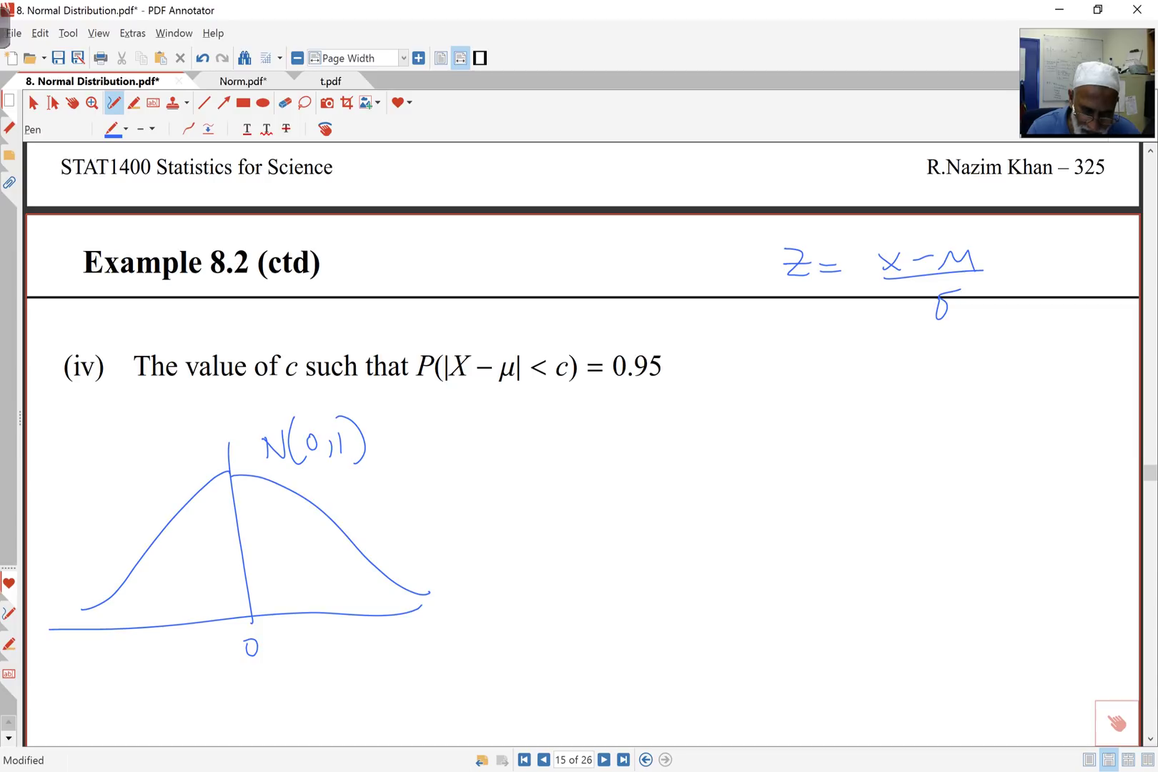
- Circle |X−μ| in the question and write P(|X−μ| < c)
mouse_move(449, 391)
left_mouse_down()
mouse_move(513, 385)
mouse_move(519, 368)
mouse_move(448, 354)
mouse_move(450, 390)
left_mouse_up()
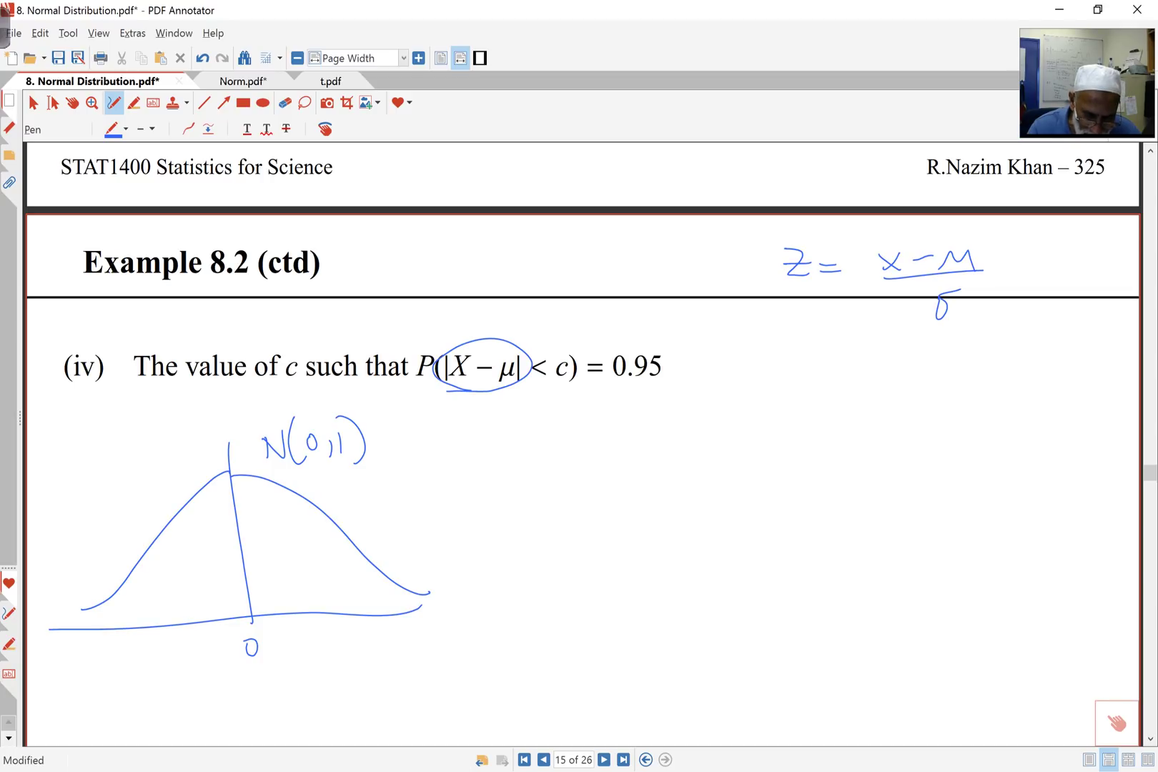
mouse_move(631, 431)
left_mouse_down()
mouse_move(636, 464)
mouse_move(633, 443)
left_mouse_up()
mouse_move(683, 415)
left_mouse_down()
mouse_move(675, 469)
mouse_move(686, 469)
left_mouse_up()
mouse_move(706, 429)
left_mouse_down()
mouse_move(728, 448)
mouse_move(713, 450)
mouse_move(749, 435)
left_mouse_up()
mouse_move(759, 446)
left_mouse_down()
mouse_move(769, 436)
mouse_move(808, 452)
left_mouse_up()
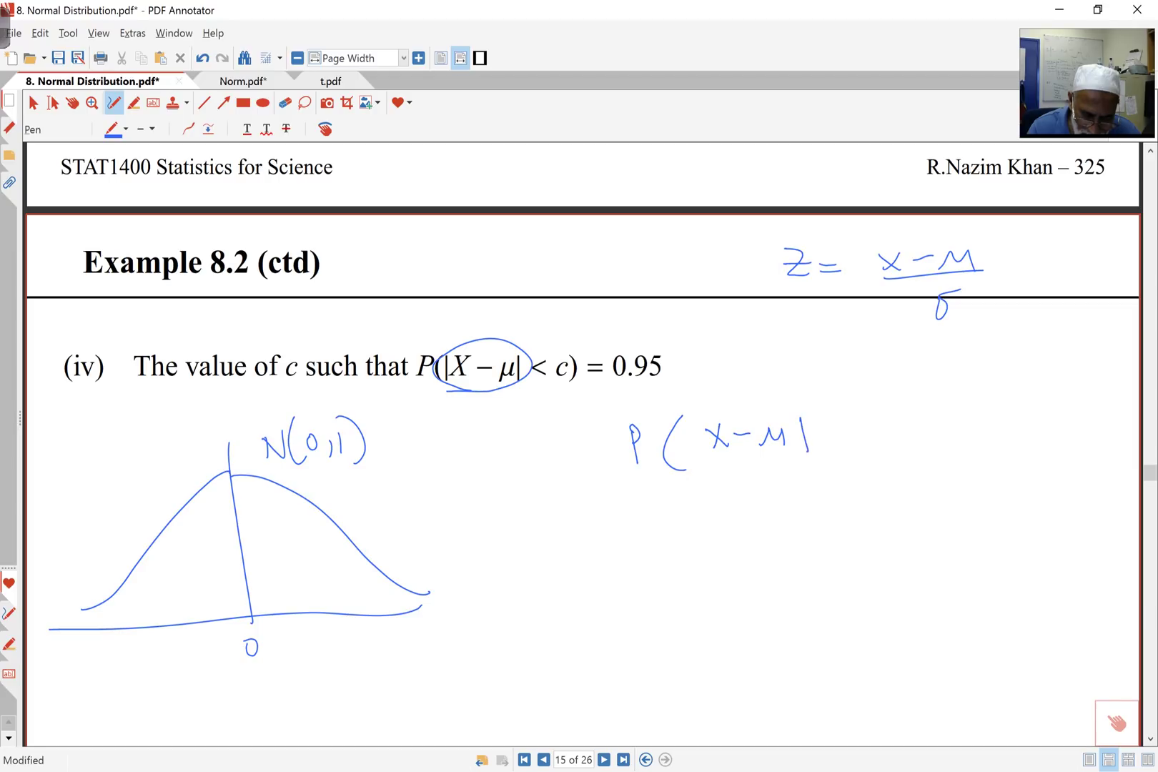
left_click_drag(691, 436, 696, 458)
mouse_move(854, 420)
left_mouse_down()
mouse_move(856, 438)
mouse_move(889, 448)
left_mouse_up()
- Circle σ, note σ = 4, and write the second line = P(|X−μ|/4 < c/4)
left_click_drag(612, 519, 630, 523)
mouse_move(615, 529)
left_mouse_down()
mouse_move(659, 550)
mouse_move(653, 530)
left_mouse_up()
left_click_drag(713, 497, 716, 565)
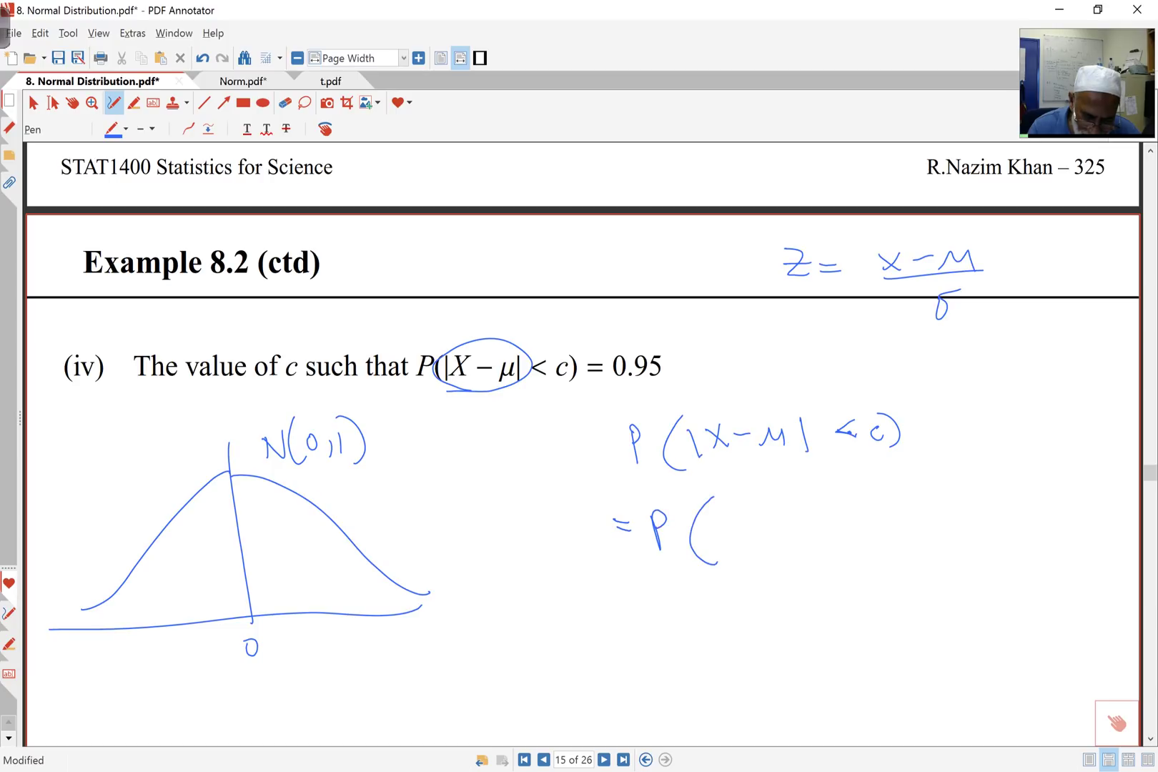
left_click_drag(736, 511, 762, 531)
mouse_move(755, 510)
left_mouse_down()
mouse_move(743, 530)
mouse_move(802, 509)
mouse_move(807, 531)
mouse_move(828, 536)
left_mouse_up()
left_click_drag(719, 509, 730, 541)
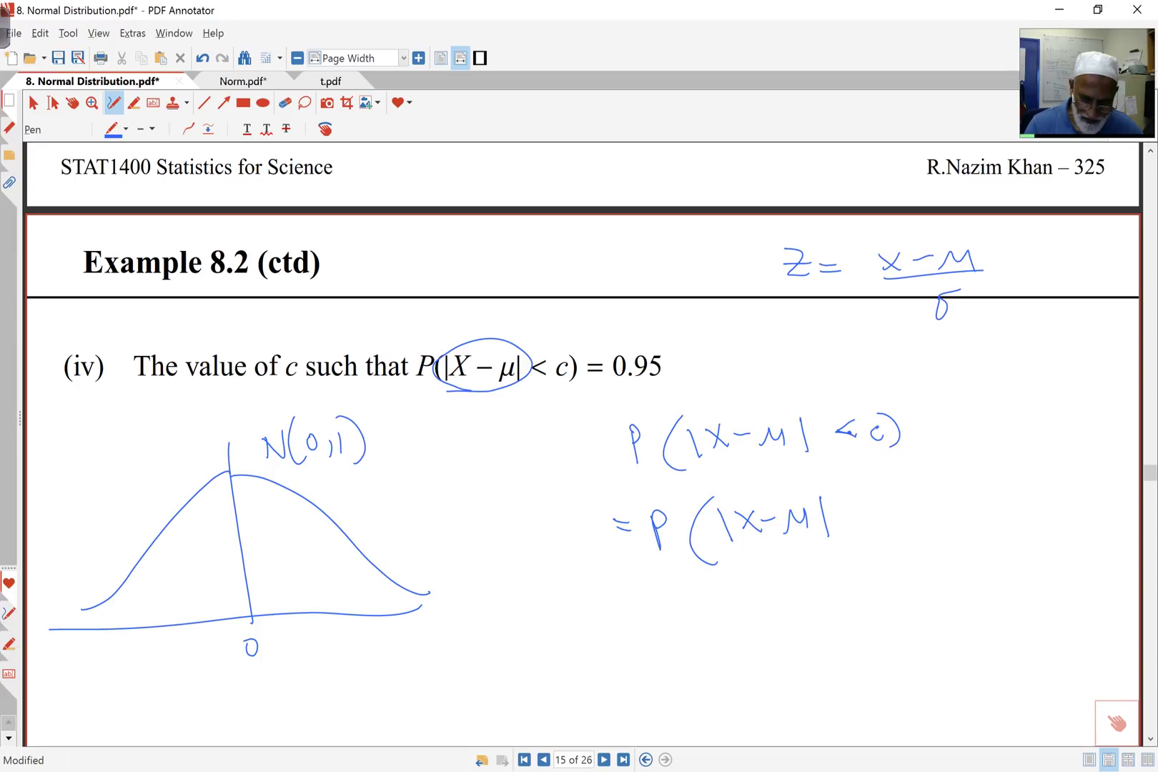
mouse_move(961, 289)
left_mouse_down()
mouse_move(963, 328)
mouse_move(929, 293)
left_mouse_up()
left_click_drag(1008, 319, 1013, 342)
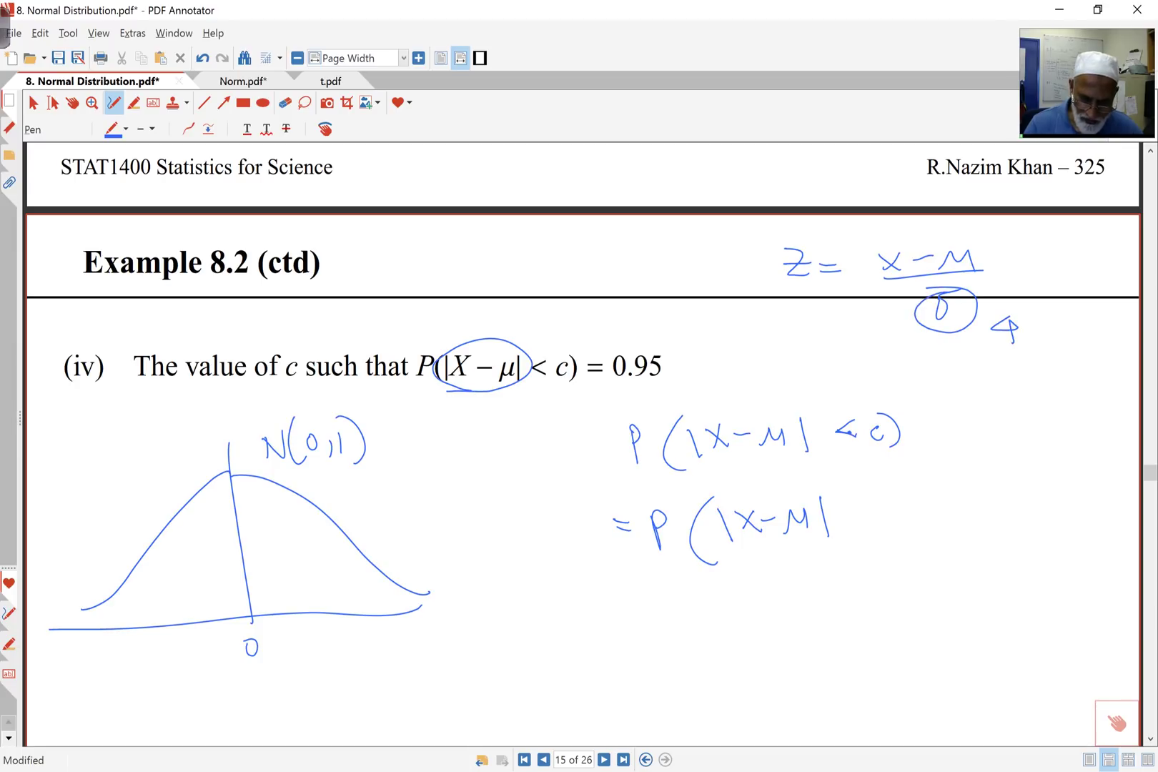
mouse_move(739, 551)
left_mouse_down()
mouse_move(817, 544)
mouse_move(775, 580)
mouse_move(799, 581)
left_mouse_up()
left_click_drag(789, 563, 794, 586)
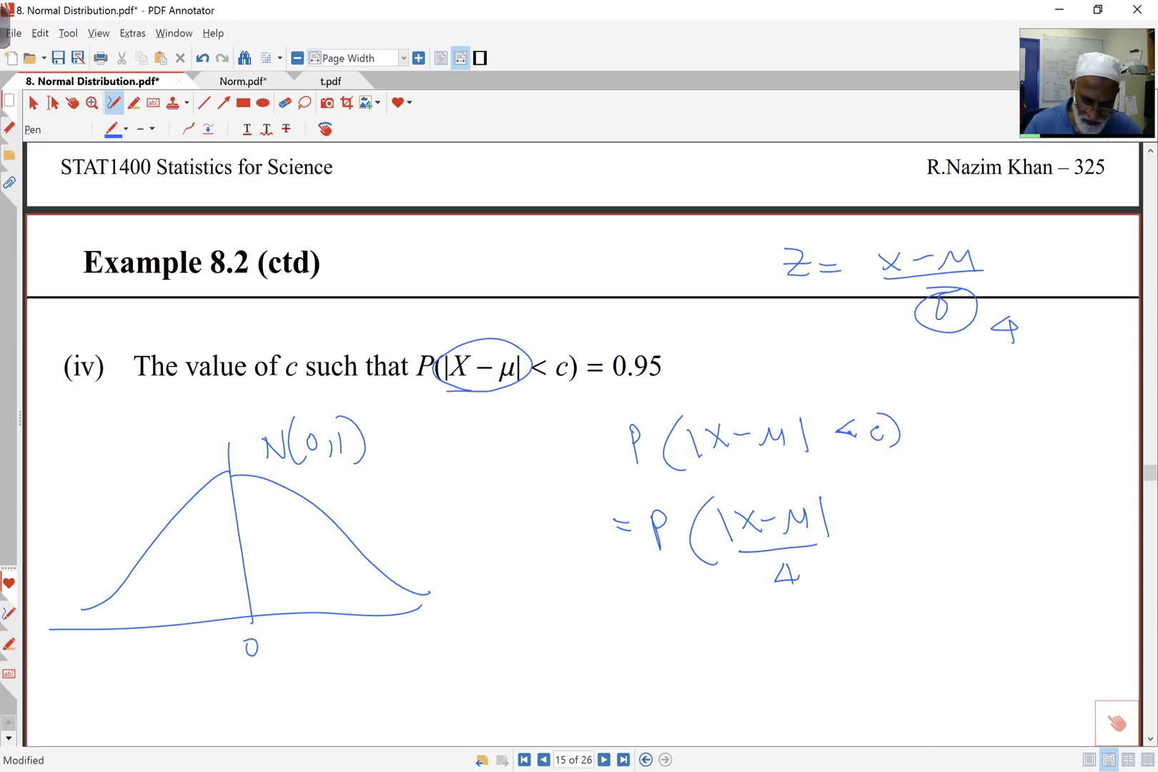
mouse_move(880, 512)
left_mouse_down()
mouse_move(926, 499)
mouse_move(914, 516)
mouse_move(937, 516)
mouse_move(936, 550)
left_mouse_up()
left_click_drag(925, 486, 945, 552)
- Start the third line = P(|Z|, circling (|X−μ|)/4 as the standardized variable
left_click_drag(617, 611, 630, 611)
left_click_drag(618, 622, 632, 622)
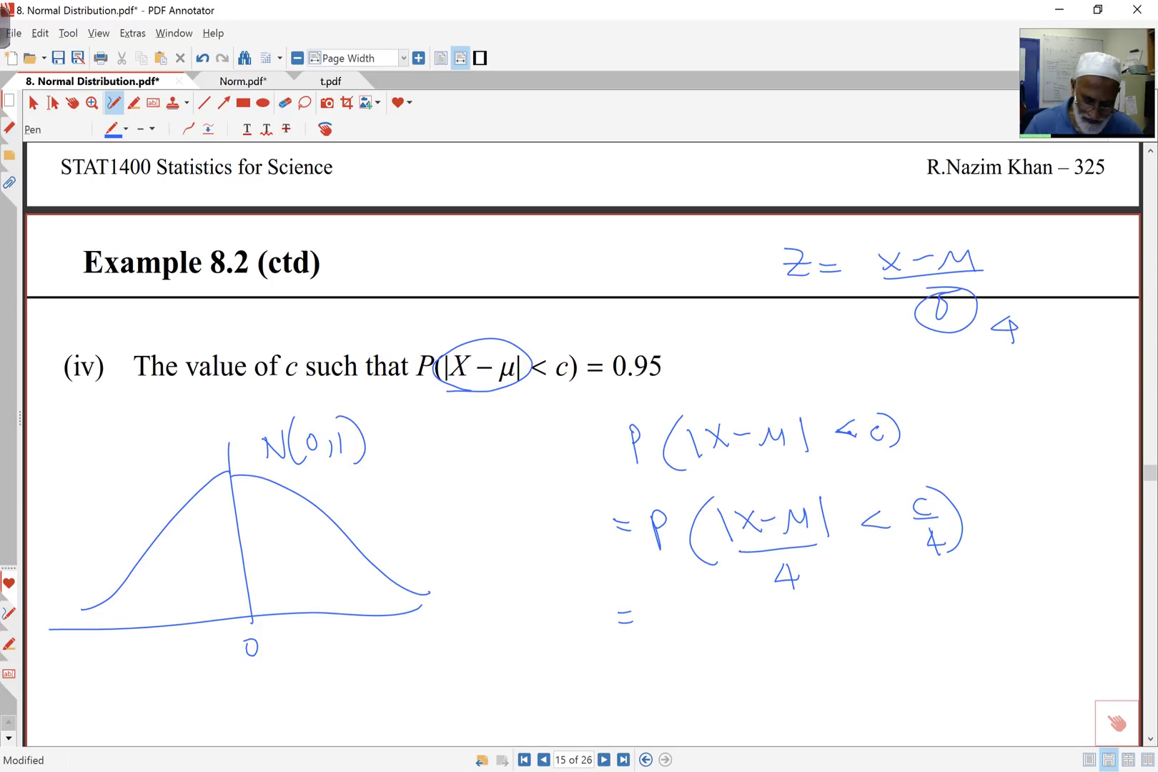
mouse_move(829, 571)
left_mouse_down()
mouse_move(841, 532)
mouse_move(786, 594)
mouse_move(826, 568)
left_mouse_up()
mouse_move(664, 613)
left_mouse_down()
mouse_move(672, 646)
mouse_move(673, 629)
left_mouse_up()
mouse_move(723, 604)
left_mouse_down()
mouse_move(710, 639)
mouse_move(732, 654)
mouse_move(789, 637)
left_mouse_up()
left_click(757, 613)
left_click_drag(759, 629, 803, 642)
left_click_drag(741, 616, 739, 638)
left_click_drag(841, 618, 848, 634)
- Finish the third line with < c/4) = 0.95
left_click(886, 612)
left_click_drag(901, 591, 913, 609)
mouse_move(899, 619)
left_mouse_down()
mouse_move(896, 635)
mouse_move(915, 633)
left_mouse_up()
left_click_drag(909, 620, 906, 642)
mouse_move(900, 583)
left_mouse_down()
mouse_move(942, 621)
mouse_move(934, 639)
left_mouse_up()
mouse_move(951, 606)
left_mouse_down()
mouse_move(1047, 595)
mouse_move(1045, 614)
left_mouse_up()
mouse_move(1061, 589)
left_mouse_down()
mouse_move(1072, 587)
mouse_move(1072, 603)
mouse_move(1049, 613)
left_mouse_up()
scroll(583, 443, "down", 2)
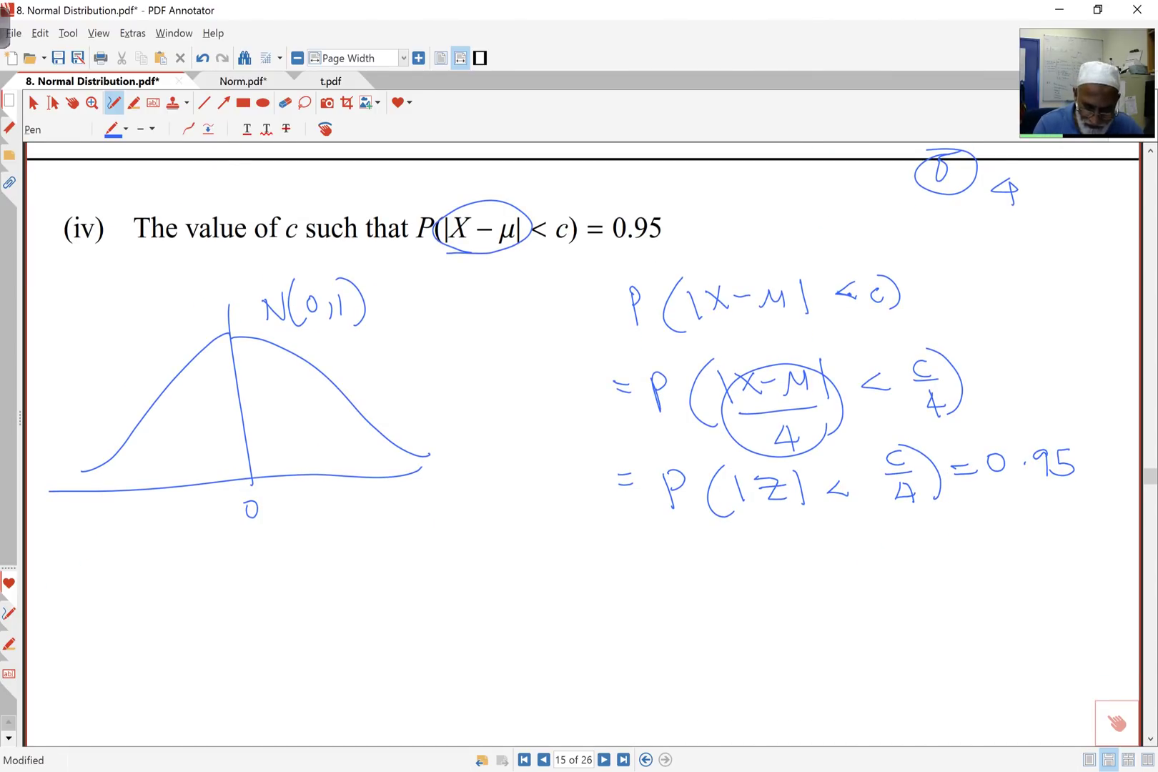
- Mark symmetric left and right bounds with ticks and boundary lines on the part (iv) curve
left_click_drag(364, 465, 369, 491)
left_click_drag(135, 480, 139, 505)
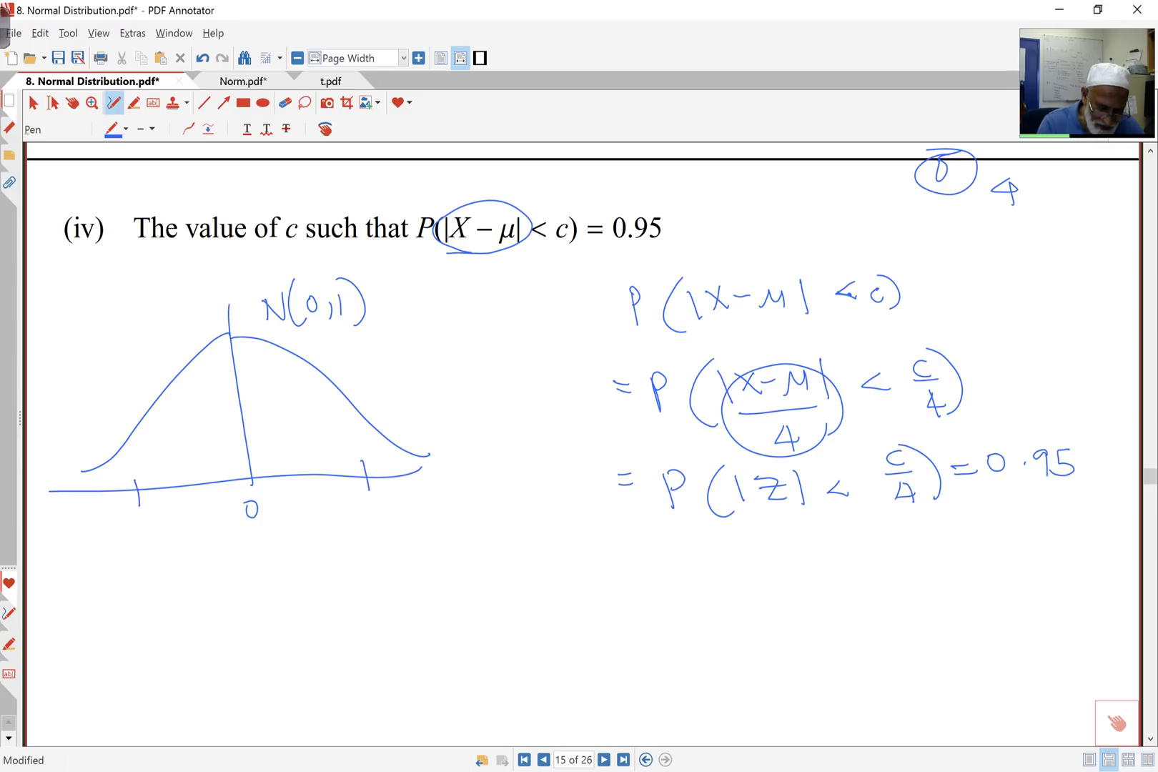
left_click_drag(358, 406, 367, 477)
left_click_drag(128, 438, 139, 490)
- Draw arrows to both halves and label each area 0.4750
mouse_move(314, 422)
left_mouse_down()
mouse_move(391, 374)
mouse_move(309, 426)
mouse_move(323, 398)
left_mouse_up()
mouse_move(404, 359)
left_mouse_down()
mouse_move(401, 382)
mouse_move(397, 361)
mouse_move(461, 365)
left_mouse_up()
mouse_move(451, 351)
left_mouse_down()
mouse_move(448, 377)
mouse_move(478, 349)
mouse_move(469, 375)
mouse_move(525, 350)
left_mouse_up()
left_click(489, 348)
mouse_move(133, 355)
left_mouse_down()
mouse_move(176, 406)
mouse_move(184, 399)
left_mouse_up()
left_click_drag(96, 334, 135, 336)
left_click(115, 333)
mouse_move(131, 320)
left_mouse_down()
mouse_move(131, 342)
mouse_move(185, 312)
left_mouse_up()
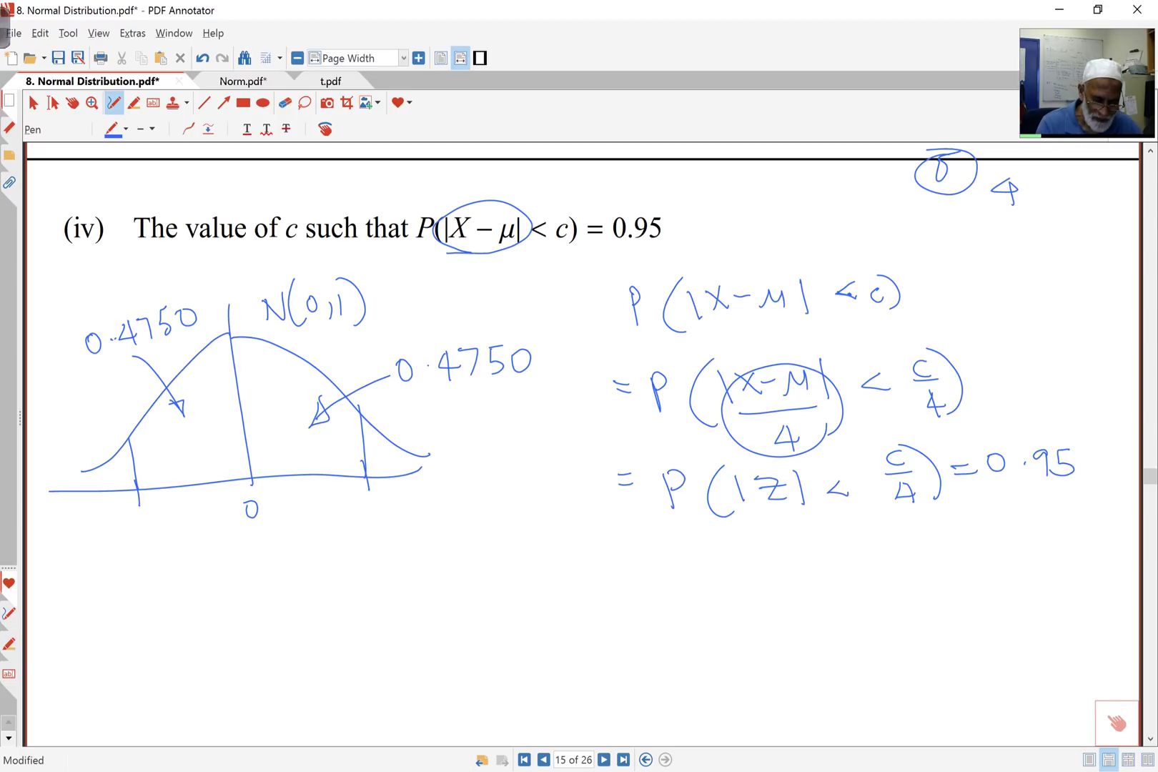
- Hatch the area between 0 and the right bound, then bring up the Norm.pdf z-table
left_click_drag(332, 475, 353, 458)
mouse_move(294, 470)
left_mouse_down()
mouse_move(346, 437)
mouse_move(313, 393)
left_mouse_up()
mouse_move(264, 398)
left_mouse_down()
mouse_move(298, 369)
mouse_move(272, 355)
left_mouse_up()
left_click_drag(235, 382, 253, 370)
mouse_move(365, 506)
left_mouse_down()
mouse_move(378, 526)
mouse_move(376, 514)
left_mouse_up()
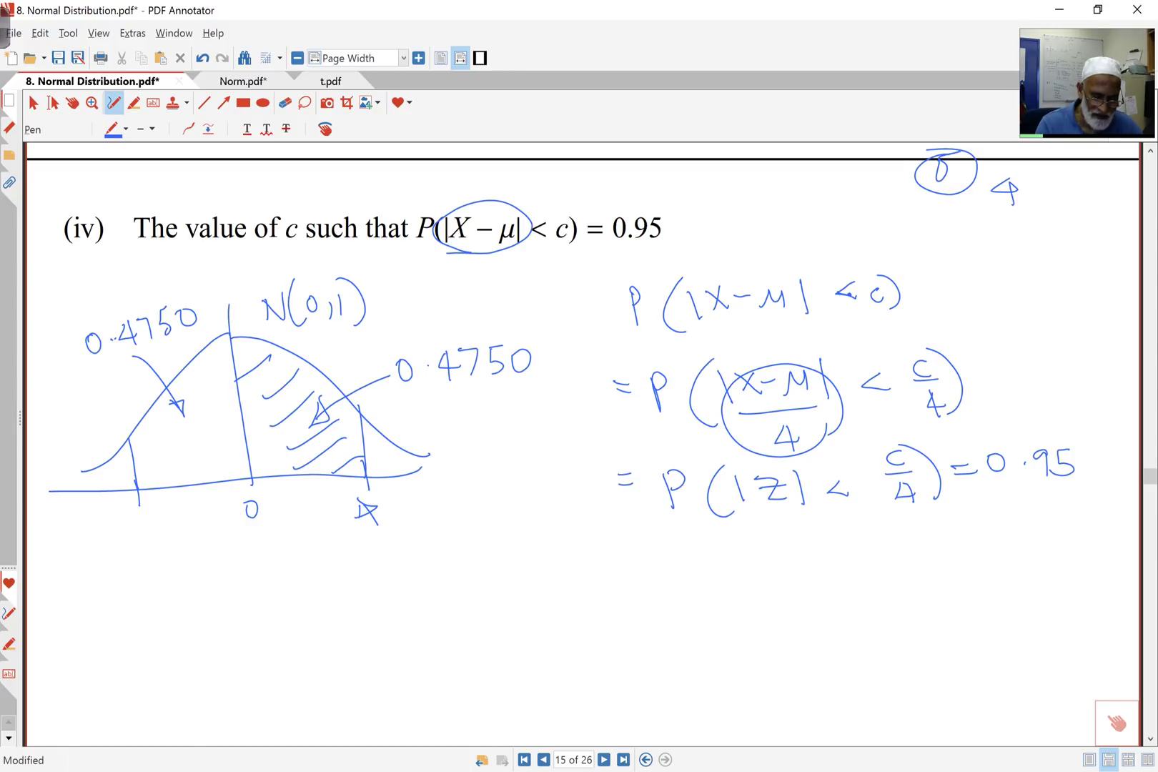
left_click(243, 81)
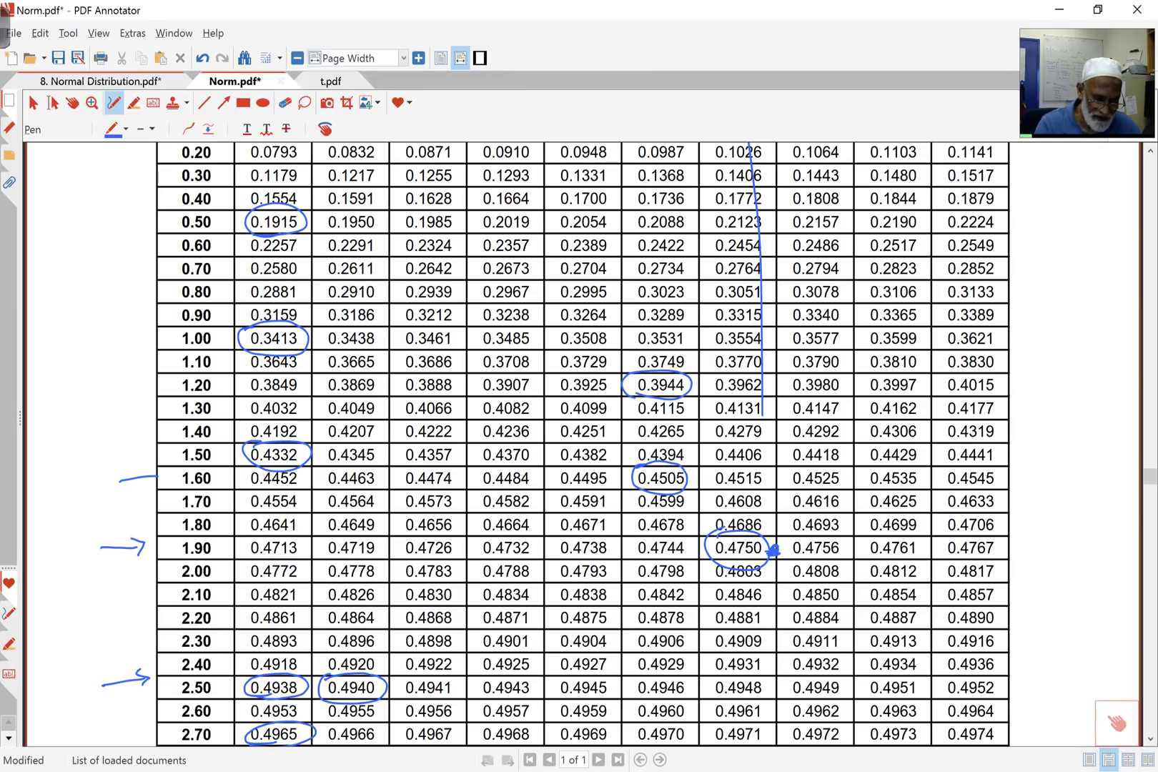
- Back on the 8. Normal Distribution.pdf slides, write 1.96 under the curve's right bound
left_click(100, 80)
left_click(378, 541)
mouse_move(359, 536)
left_mouse_down()
mouse_move(360, 560)
mouse_move(401, 537)
mouse_move(401, 556)
left_mouse_up()
left_click_drag(422, 525, 420, 552)
- Circle c/4 in the third line and write ∴ c/4 = 1.96 on a new line
mouse_move(877, 461)
left_mouse_down()
mouse_move(916, 461)
mouse_move(879, 463)
left_mouse_up()
mouse_move(672, 564)
left_mouse_down()
mouse_move(693, 621)
mouse_move(676, 638)
left_mouse_up()
left_click_drag(711, 576, 728, 575)
left_click_drag(712, 588, 787, 587)
left_click(799, 579)
mouse_move(844, 559)
left_mouse_down()
mouse_move(831, 563)
mouse_move(843, 587)
mouse_move(857, 580)
left_mouse_up()
- Write ∴ c = 4(1.96) on the next line and start its numeric value, 7
scroll(583, 443, "down", 2)
left_click(586, 586)
mouse_move(658, 593)
left_mouse_down()
mouse_move(639, 604)
mouse_move(658, 613)
mouse_move(714, 599)
left_mouse_up()
mouse_move(703, 604)
left_mouse_down()
mouse_move(769, 596)
mouse_move(765, 611)
left_mouse_up()
mouse_move(806, 563)
left_mouse_down()
mouse_move(787, 592)
mouse_move(808, 602)
left_mouse_up()
mouse_move(817, 571)
left_mouse_down()
mouse_move(818, 592)
mouse_move(880, 592)
left_mouse_up()
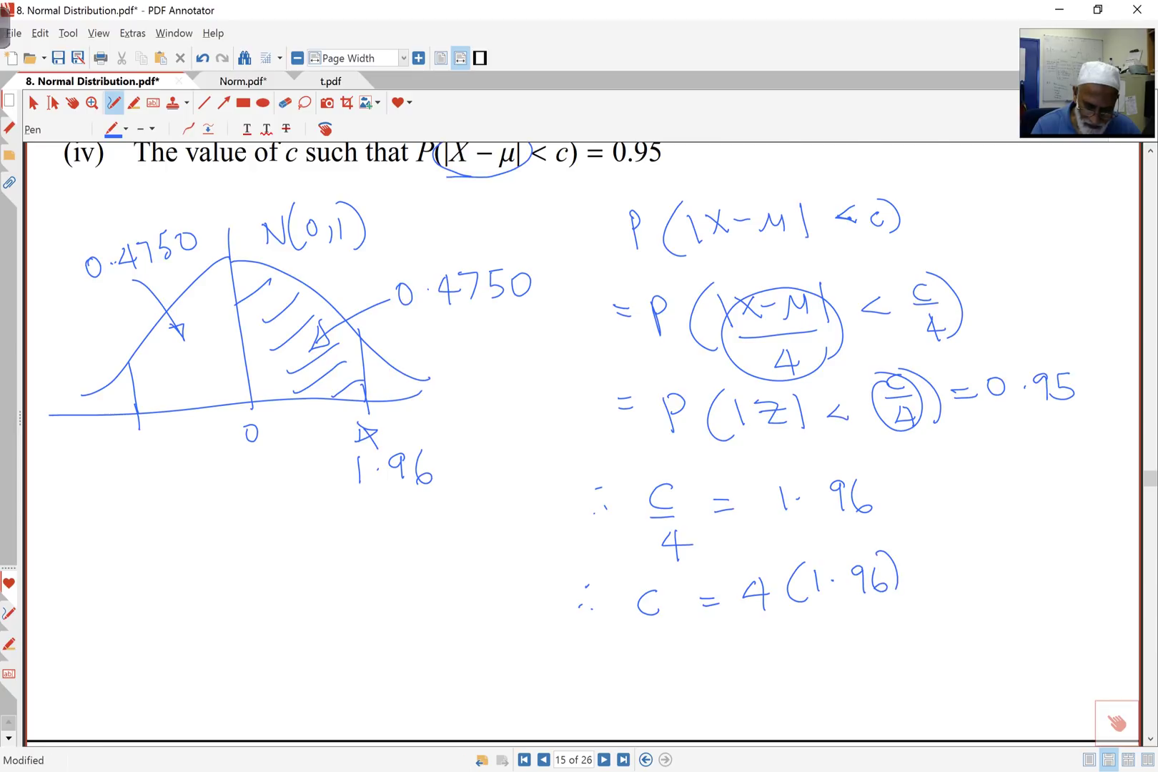
mouse_move(768, 629)
left_mouse_down()
mouse_move(796, 638)
mouse_move(791, 659)
left_mouse_up()
left_click(812, 647)
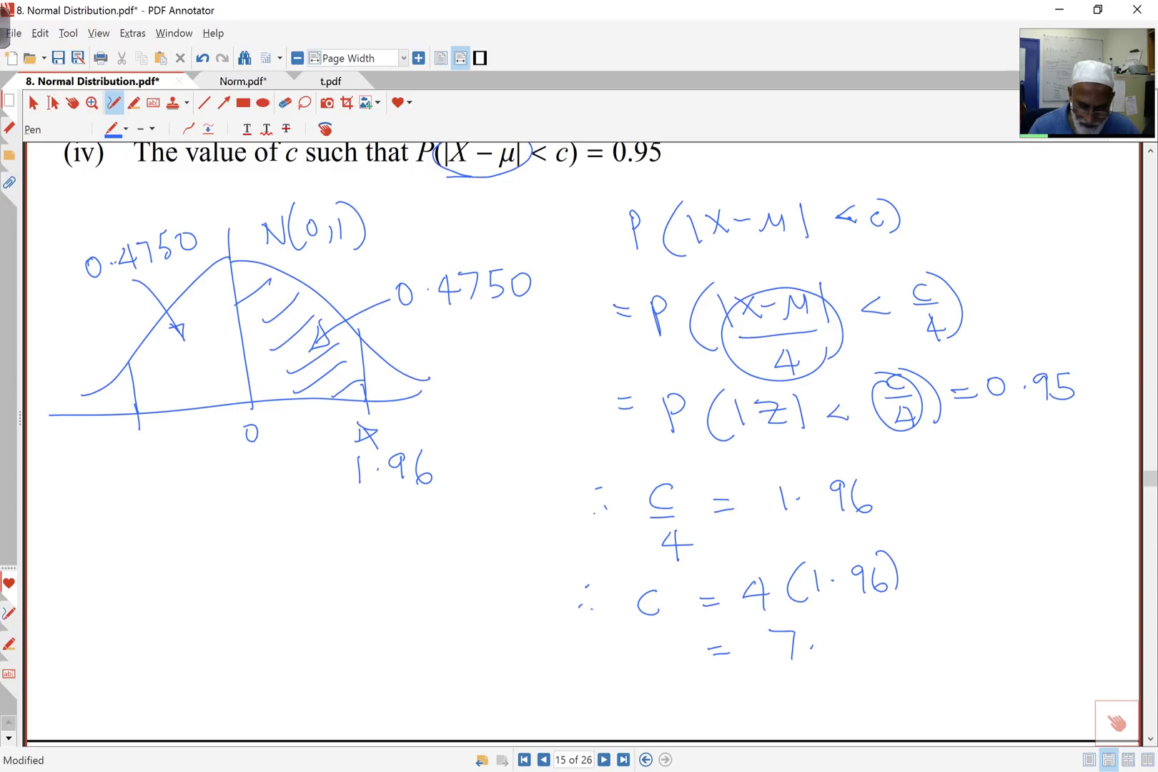